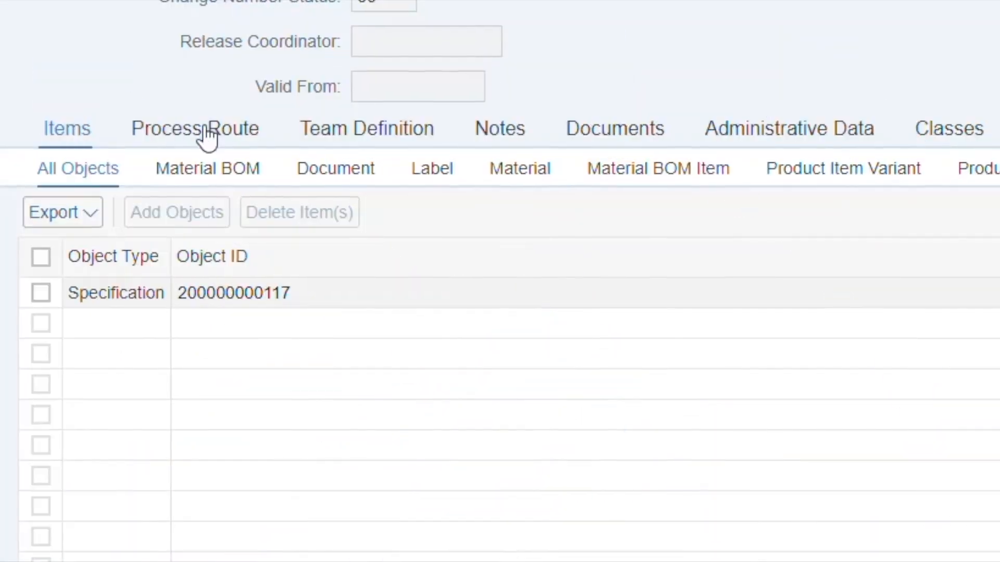
{"action": "left_click", "coordinate": [207, 136]}
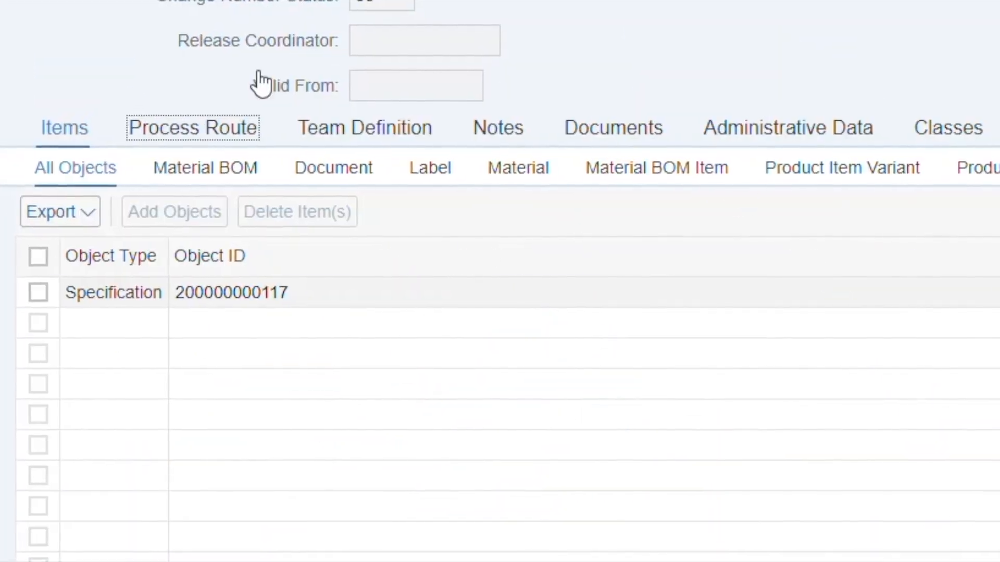
{"action": "left_click", "coordinate": [279, 214]}
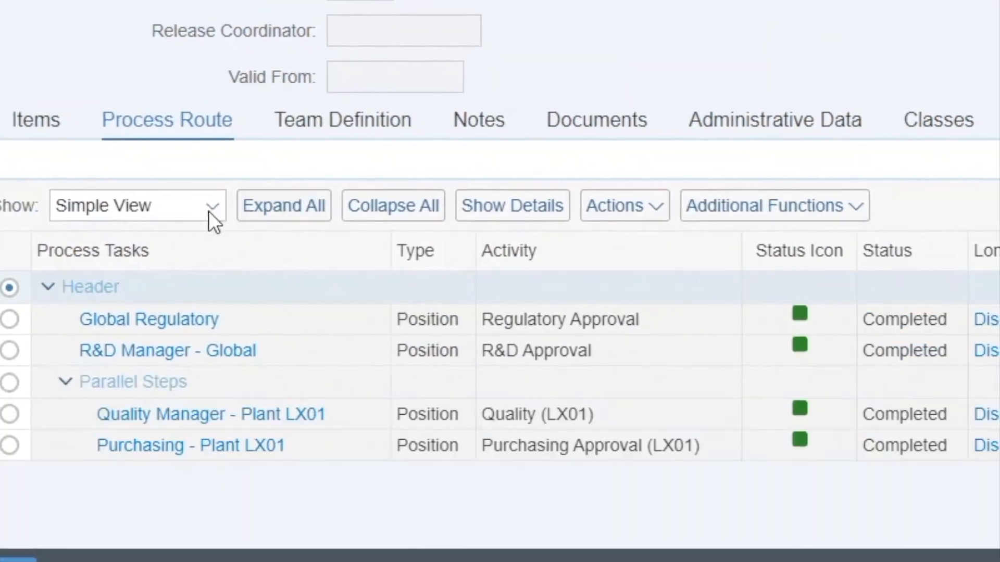
{"action": "left_click", "coordinate": [218, 210]}
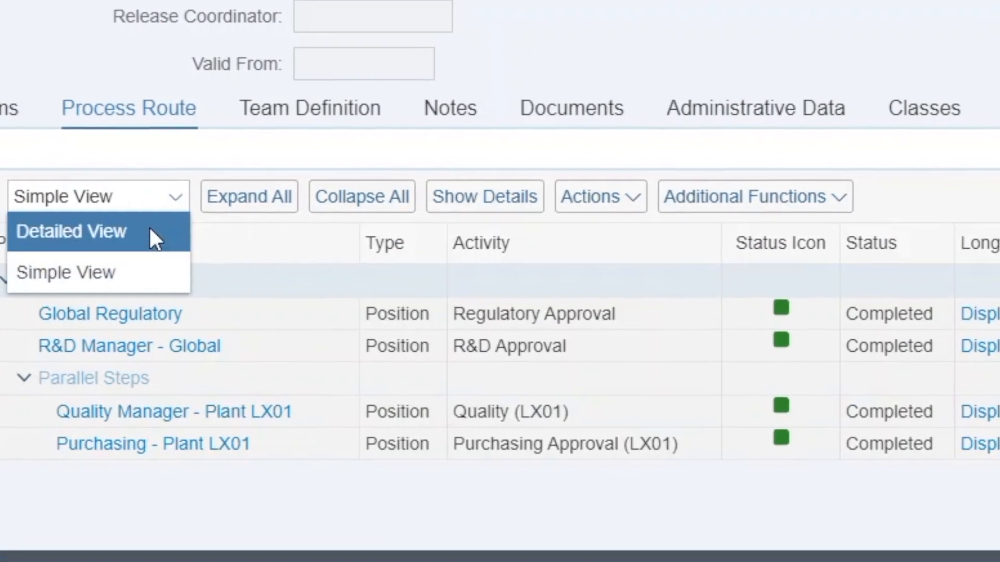
{"action": "left_click", "coordinate": [149, 230]}
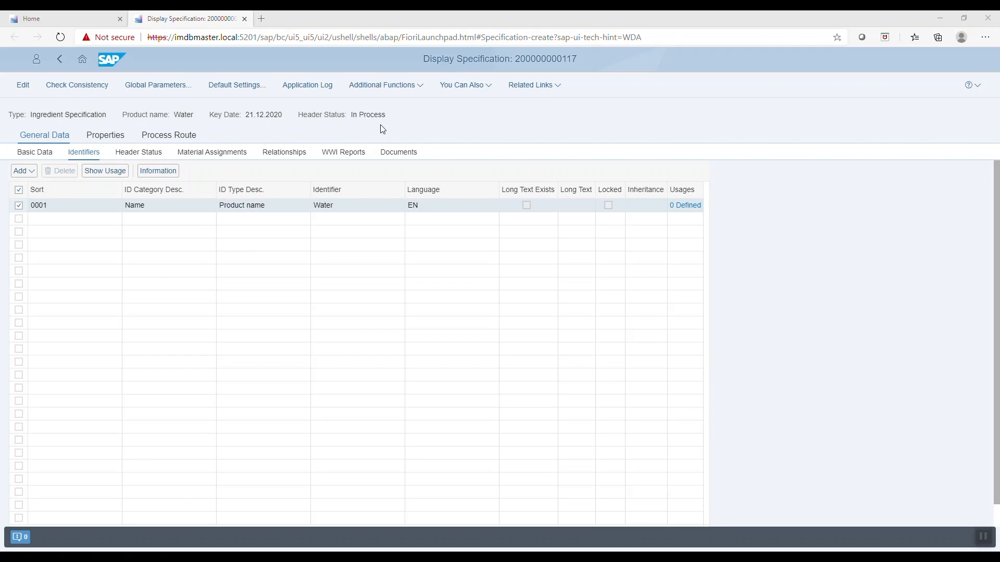
Step: Create an engineering record of type ZRAW from the Water specification, describe it as "Raw Material Approval Workflow" and save it
{"action": "left_click", "coordinate": [414, 88]}
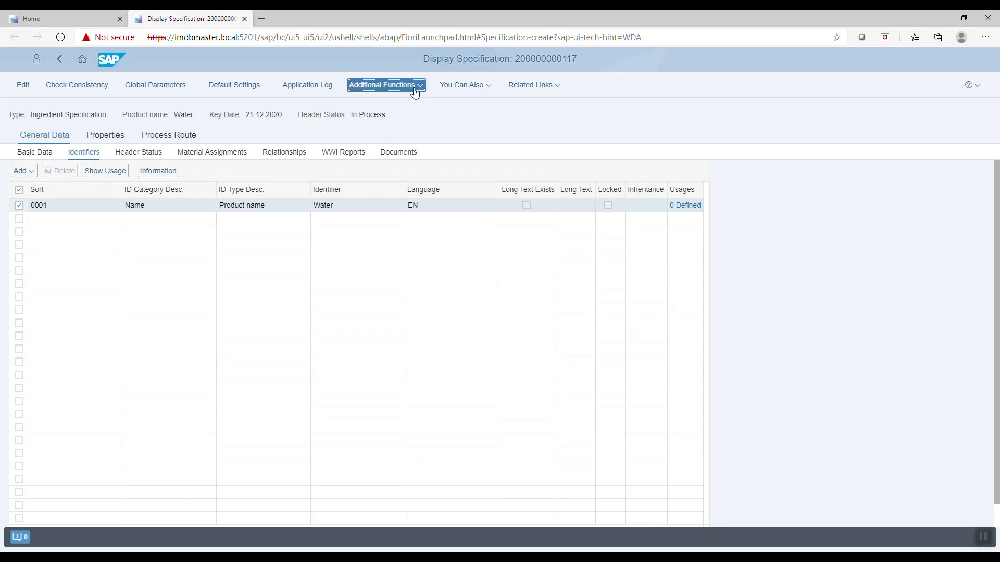
{"action": "left_click", "coordinate": [412, 107]}
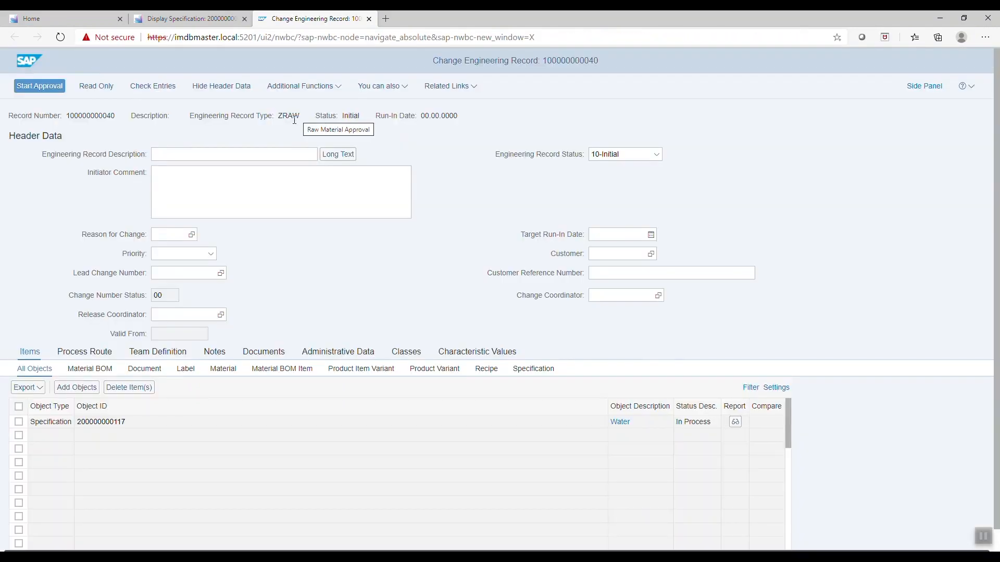
{"action": "left_click", "coordinate": [256, 155]}
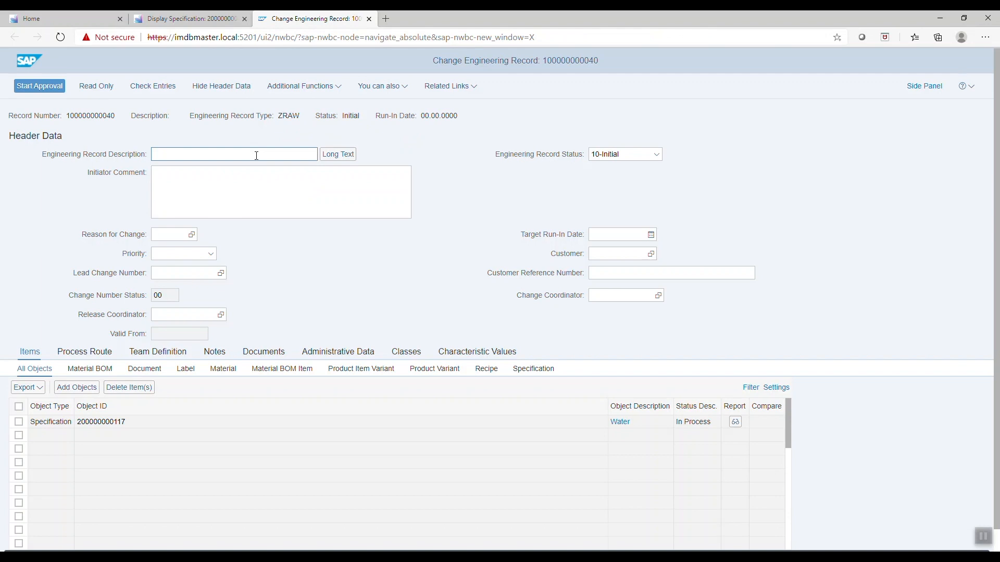
{"action": "left_click", "coordinate": [256, 155]}
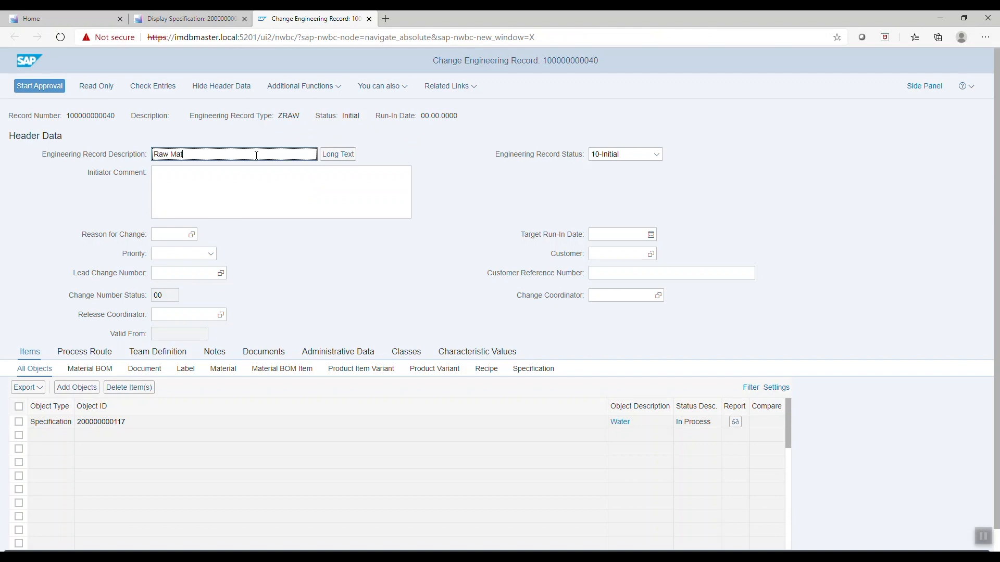
{"action": "type", "text": "Raw Material"}
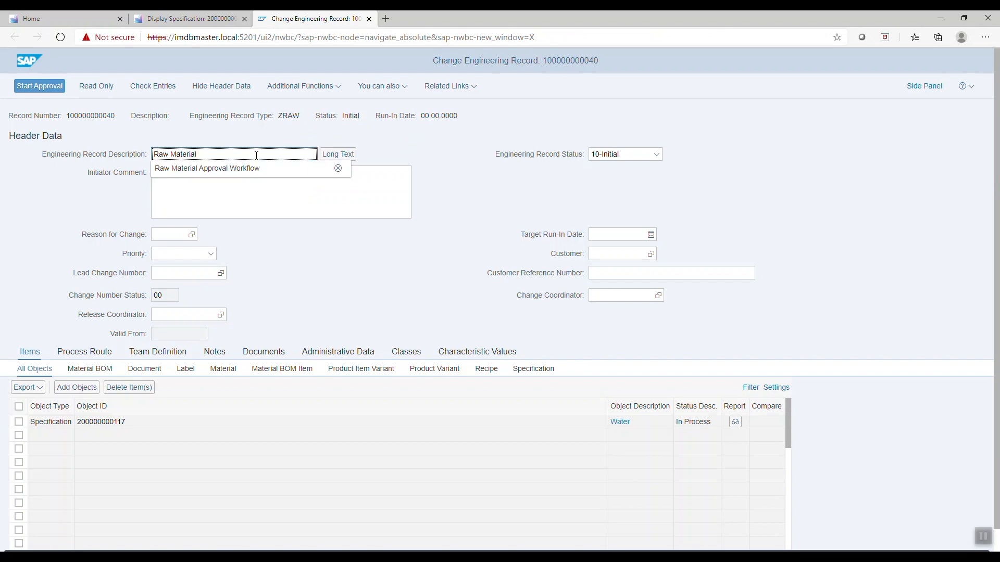
{"action": "left_click", "coordinate": [258, 168]}
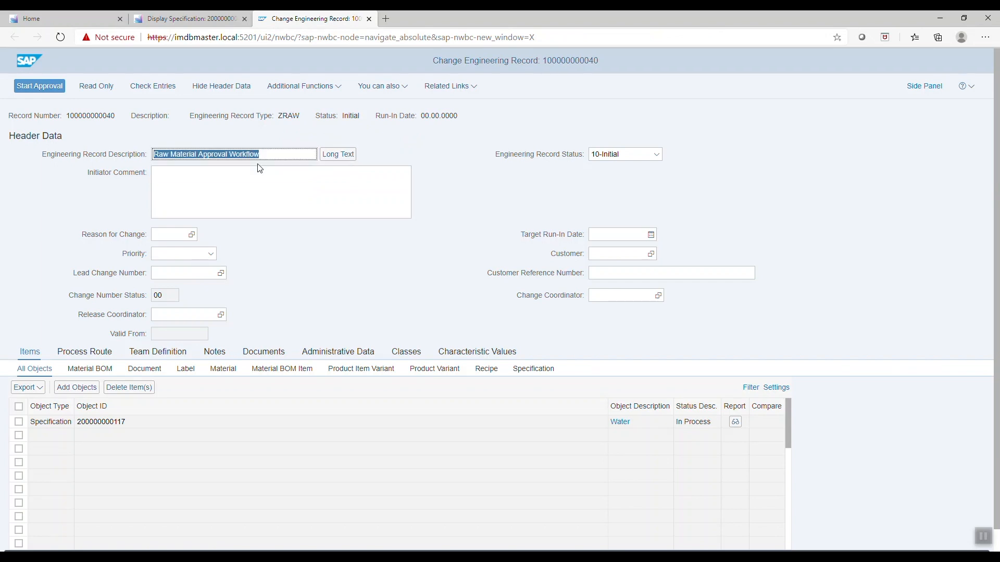
{"action": "scroll", "coordinate": [939, 393], "scroll_direction": "down", "scroll_amount": 1}
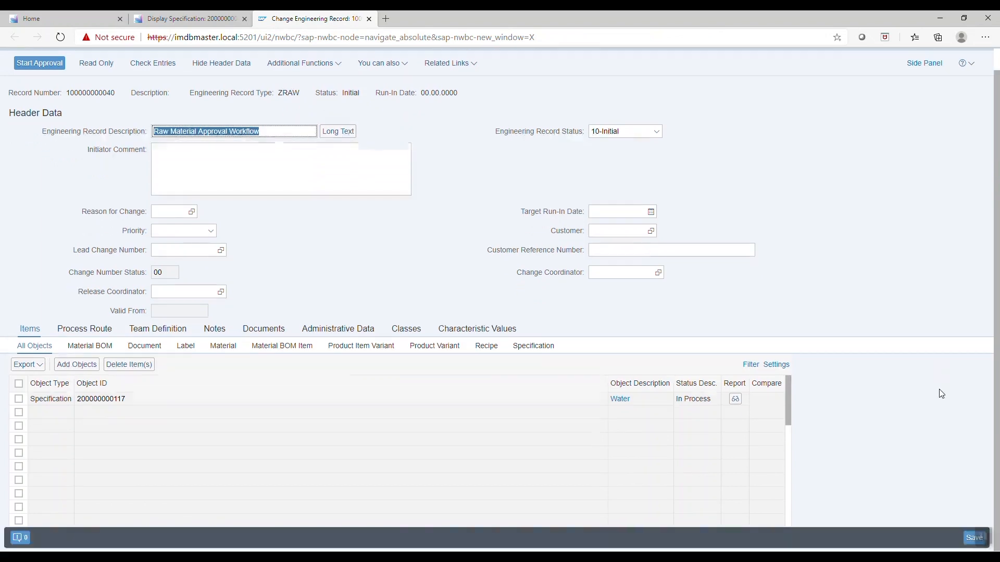
{"action": "left_click", "coordinate": [967, 542]}
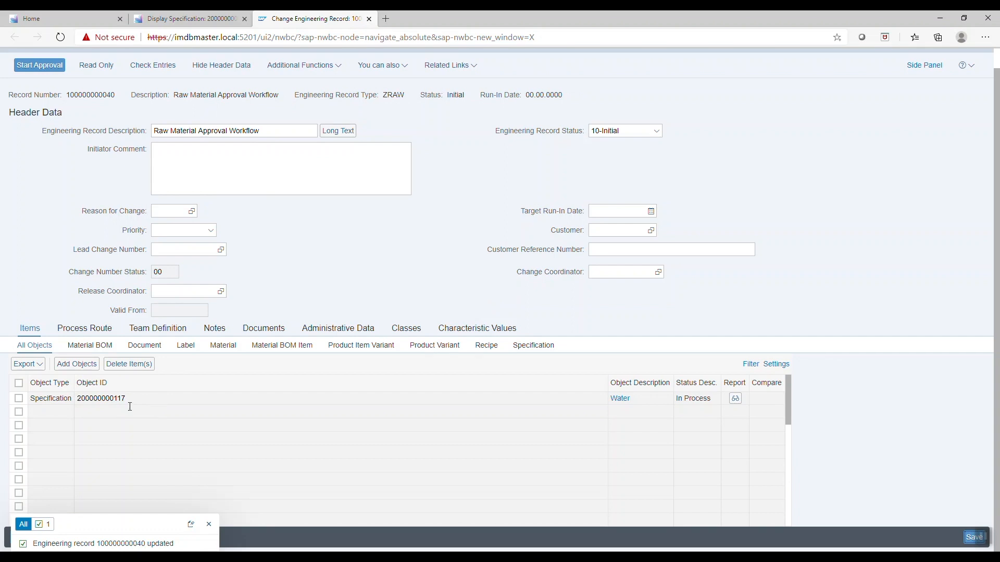
Step: Show the new record's process route in the Detailed View with all tasks expanded, including the parallel steps
{"action": "left_click", "coordinate": [91, 330]}
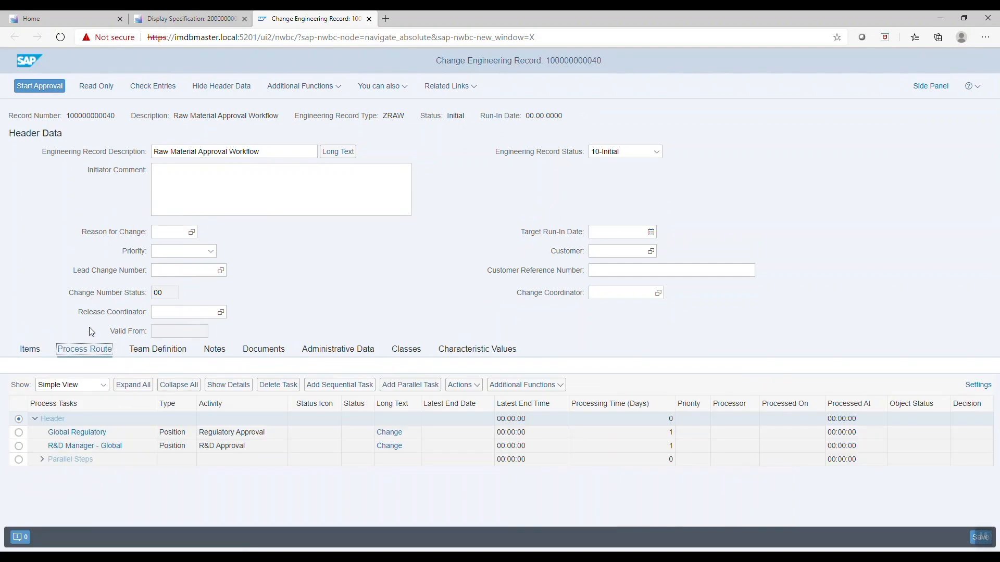
{"action": "left_click", "coordinate": [96, 384]}
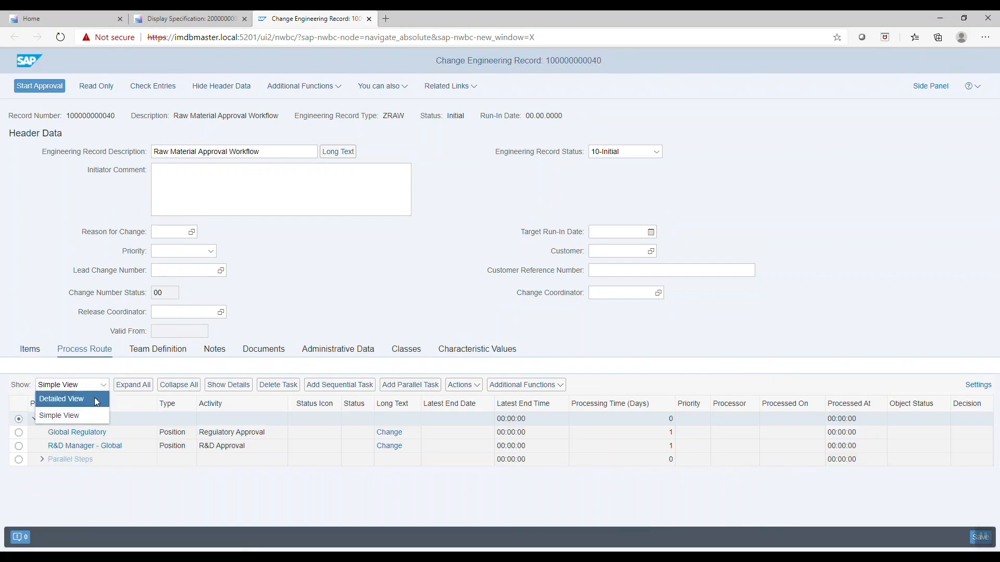
{"action": "left_click", "coordinate": [97, 401]}
{"action": "left_click", "coordinate": [133, 384]}
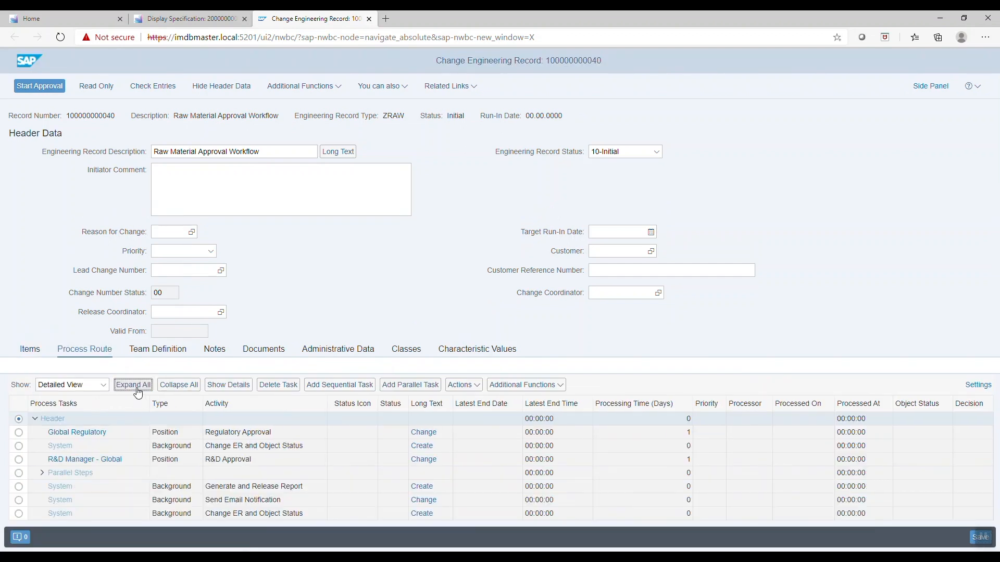
{"action": "scroll", "coordinate": [173, 413], "scroll_direction": "down", "scroll_amount": 2}
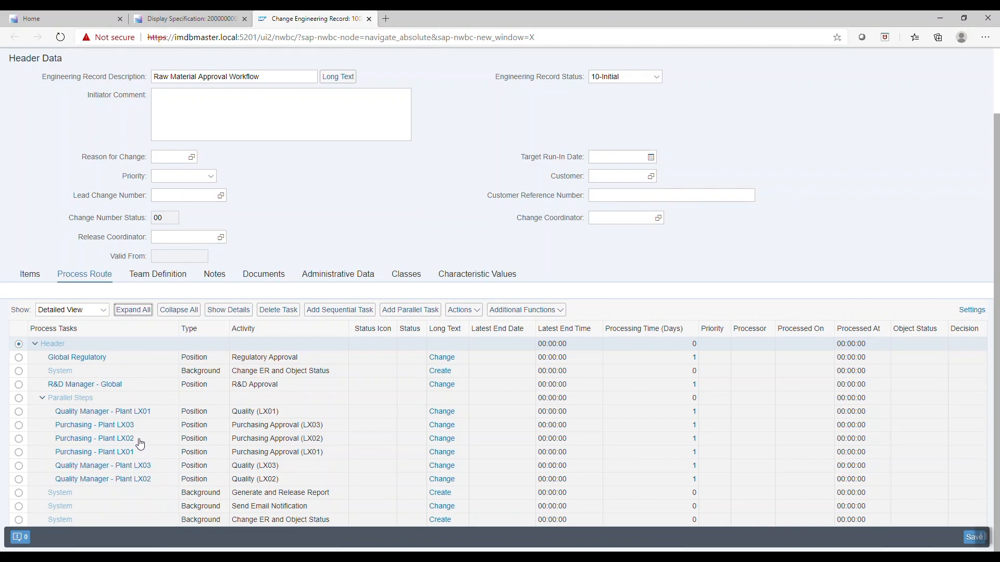
Step: Try to start the approval of the engineering record and widen the message area to read its full text
{"action": "scroll", "coordinate": [34, 290], "scroll_direction": "up", "scroll_amount": 2}
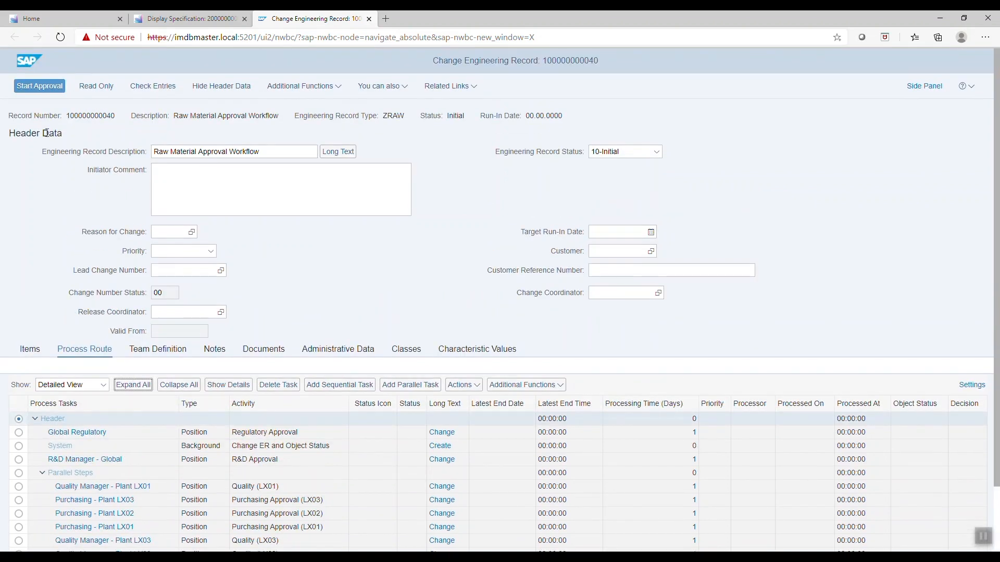
{"action": "left_click", "coordinate": [42, 91]}
{"action": "scroll", "coordinate": [259, 262], "scroll_direction": "down", "scroll_amount": 2}
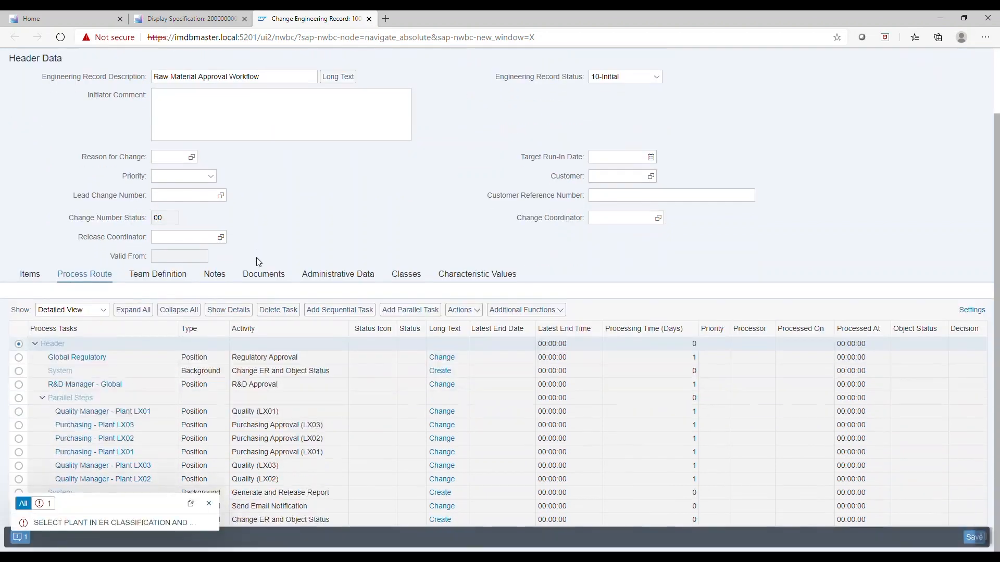
{"action": "left_click_drag", "start_coordinate": [217, 511], "coordinate": [272, 512]}
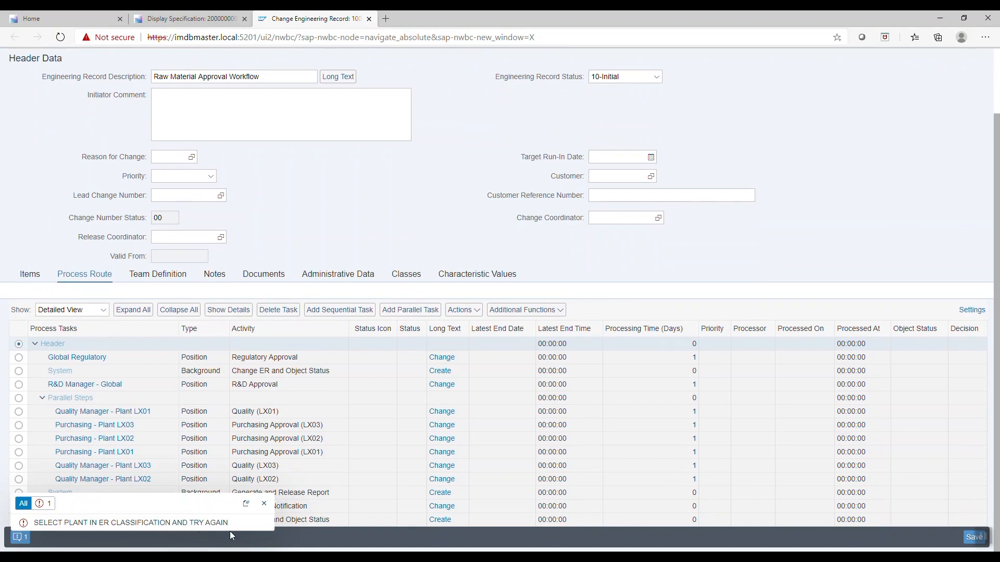
Step: Set the record's Plant characteristic value to LX03
{"action": "left_click", "coordinate": [475, 279]}
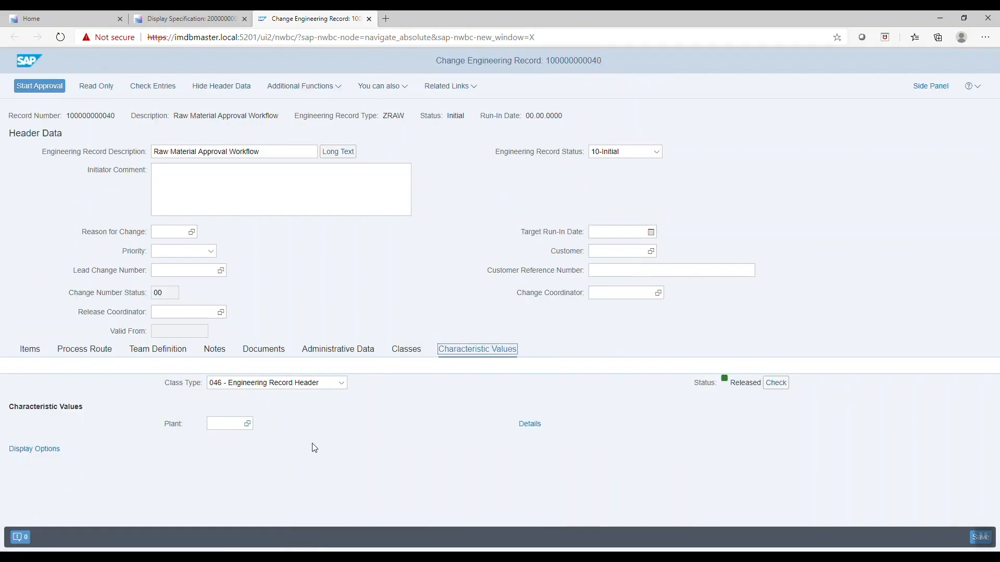
{"action": "left_click", "coordinate": [247, 426]}
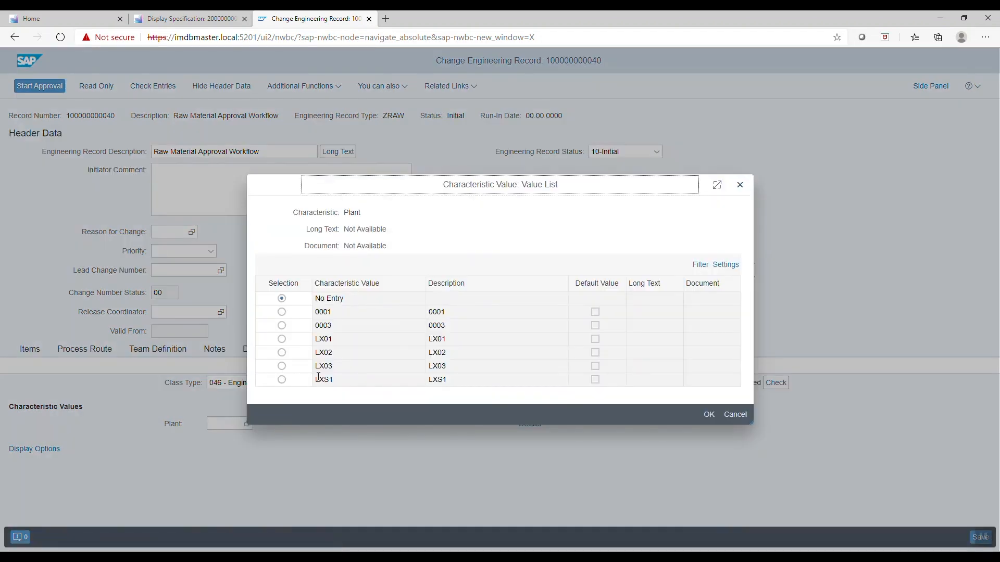
{"action": "left_click", "coordinate": [282, 367]}
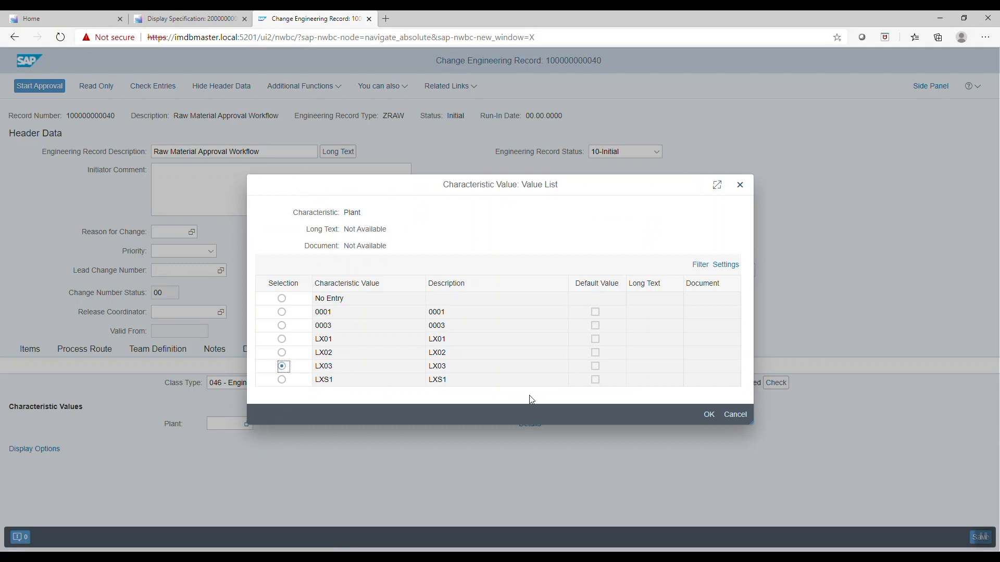
{"action": "left_click", "coordinate": [707, 415]}
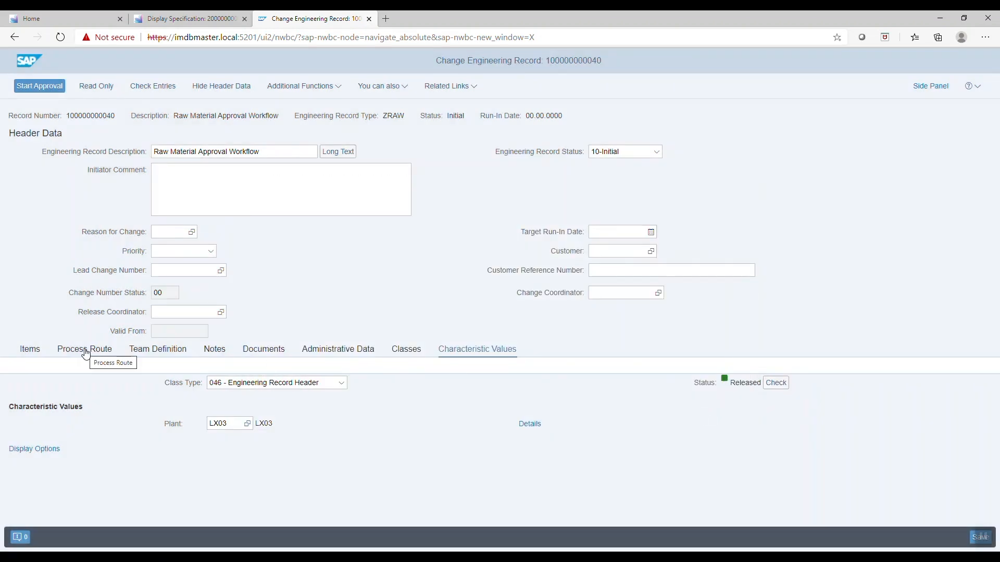
Step: Expand the process route and check which parallel approval tasks apply for plant LX03
{"action": "left_click", "coordinate": [86, 353]}
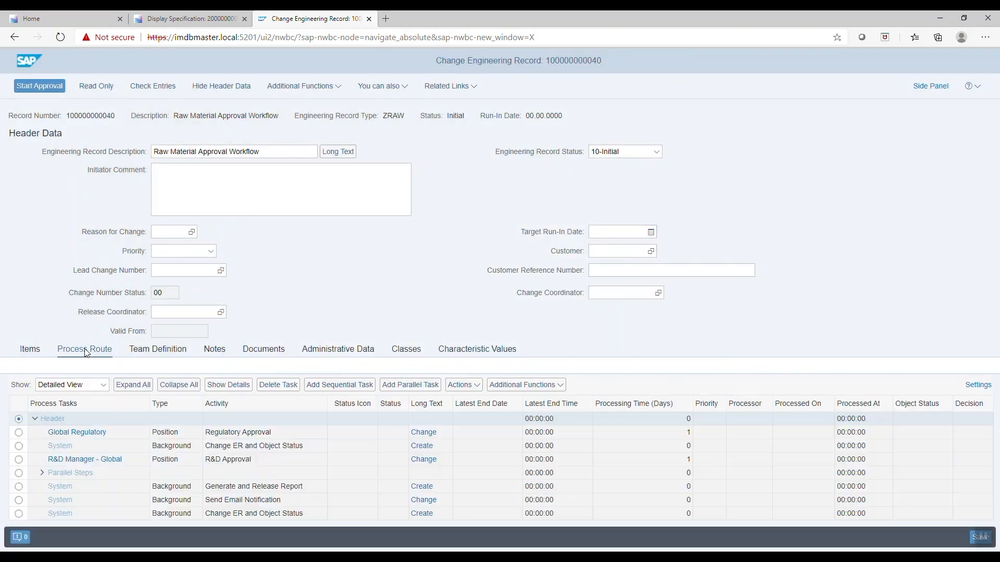
{"action": "left_click", "coordinate": [132, 385]}
{"action": "scroll", "coordinate": [140, 478], "scroll_direction": "down", "scroll_amount": 1}
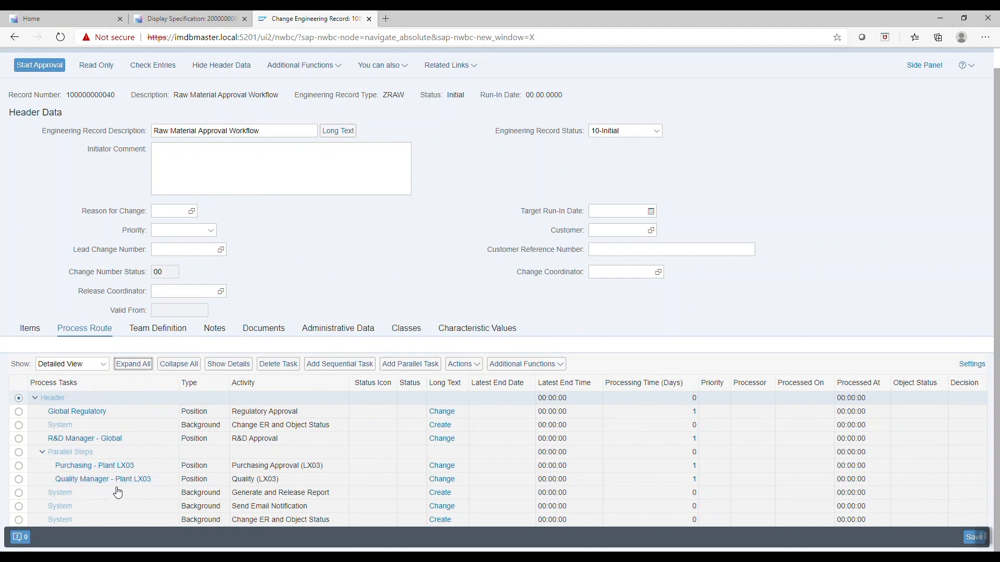
Step: Change the record's Plant characteristic value to LX01
{"action": "left_click", "coordinate": [462, 330]}
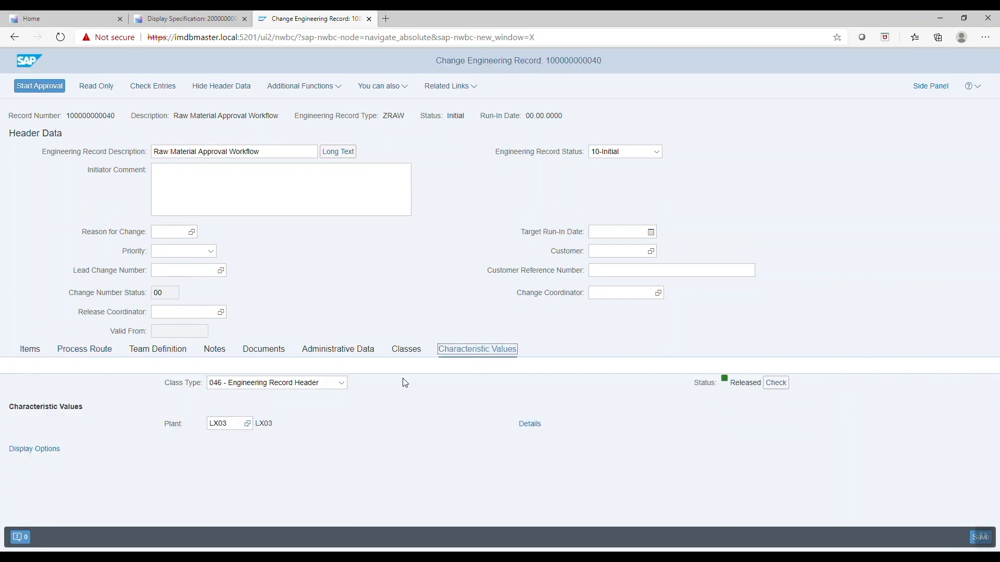
{"action": "left_click", "coordinate": [248, 424]}
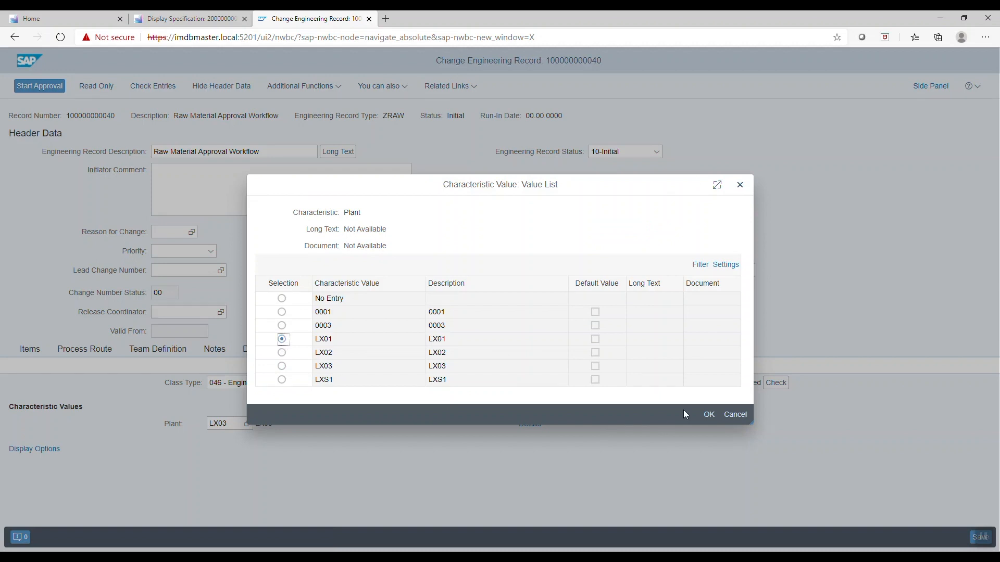
{"action": "left_click", "coordinate": [707, 417]}
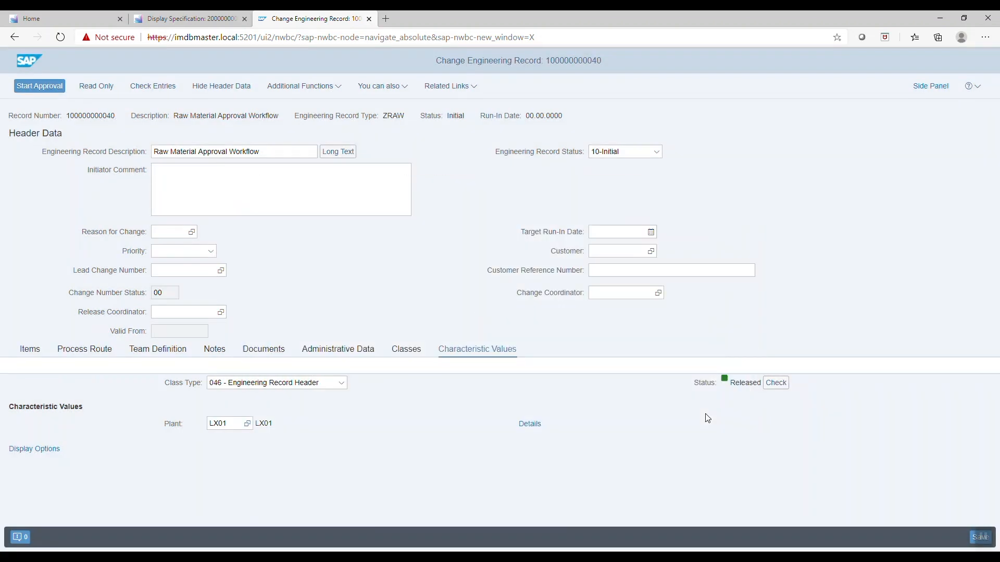
Step: Expand the process route again and check the parallel approval tasks for plant LX01
{"action": "left_click", "coordinate": [92, 353]}
{"action": "left_click", "coordinate": [130, 385]}
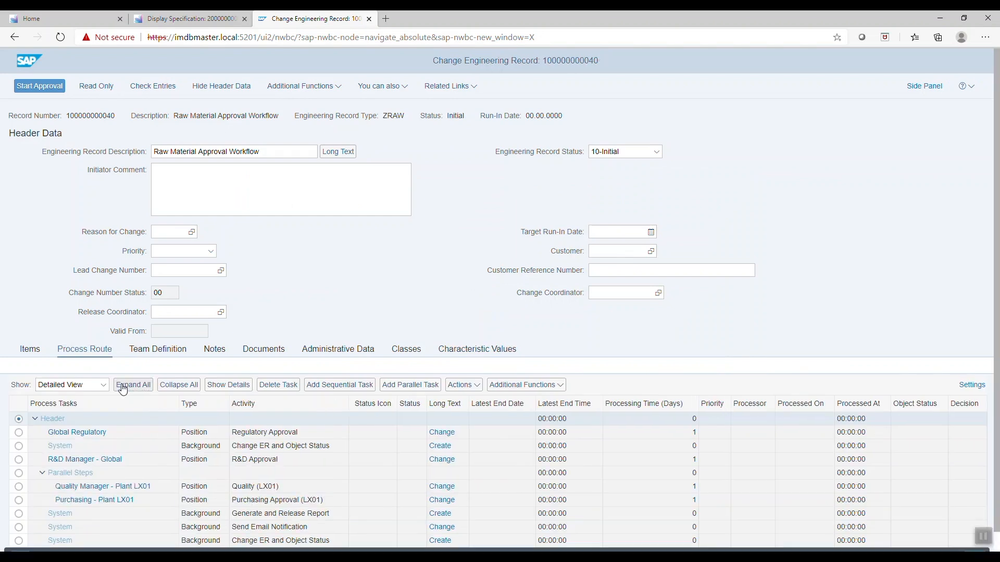
{"action": "scroll", "coordinate": [138, 439], "scroll_direction": "down", "scroll_amount": 1}
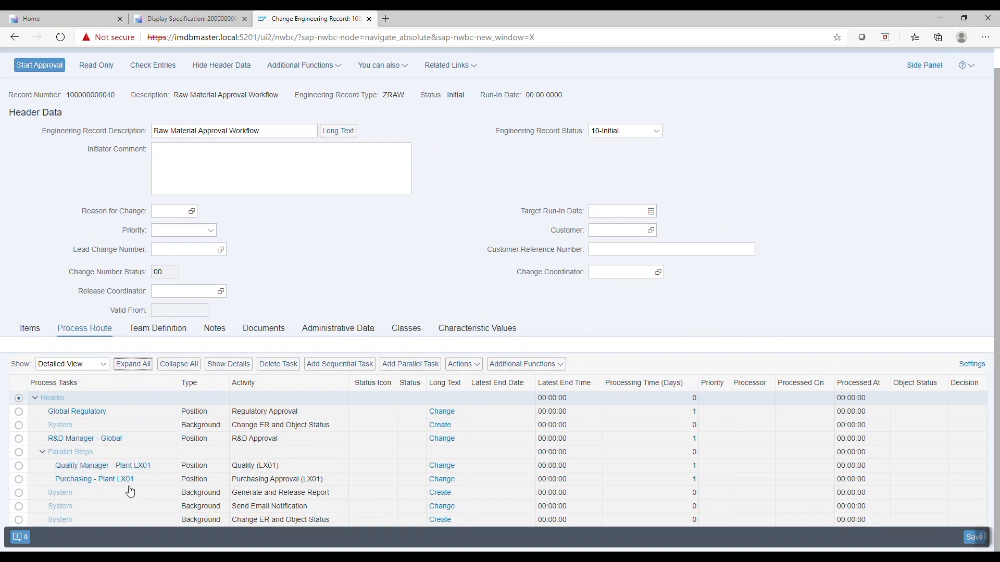
Step: Start the approval of the engineering record and check the record status and task statuses in its process route
{"action": "scroll", "coordinate": [154, 480], "scroll_direction": "up", "scroll_amount": 1}
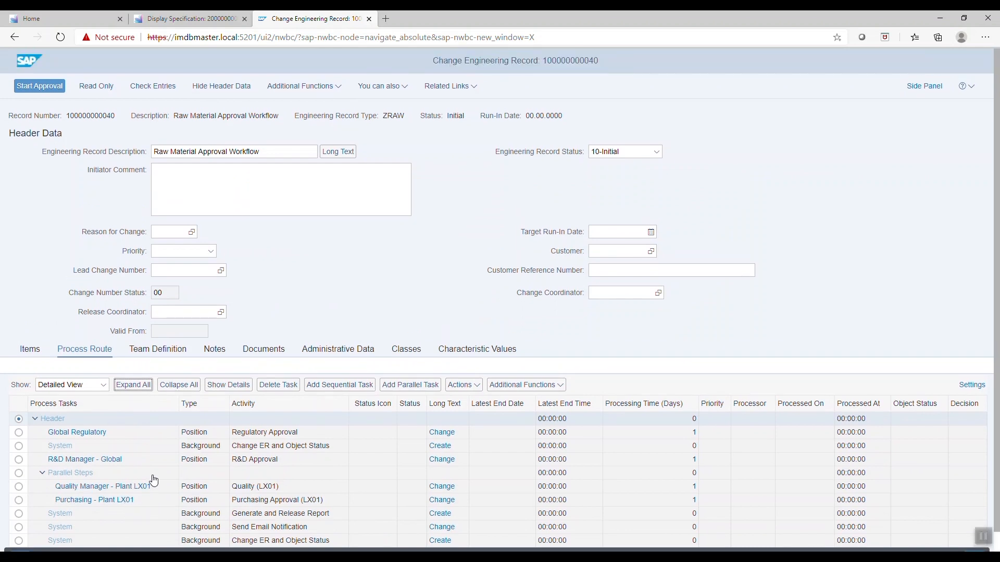
{"action": "left_click", "coordinate": [40, 89]}
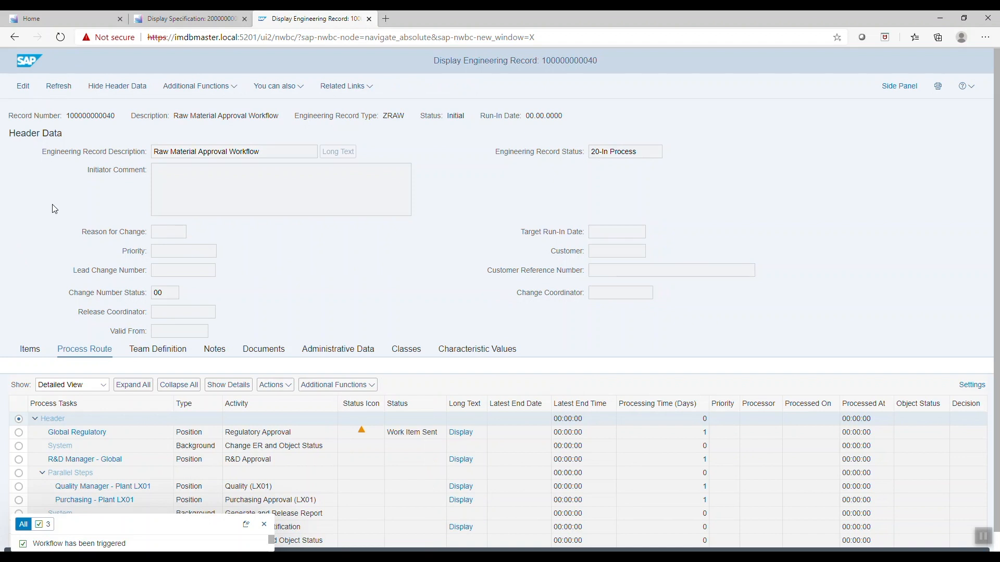
{"action": "scroll", "coordinate": [73, 252], "scroll_direction": "down", "scroll_amount": 1}
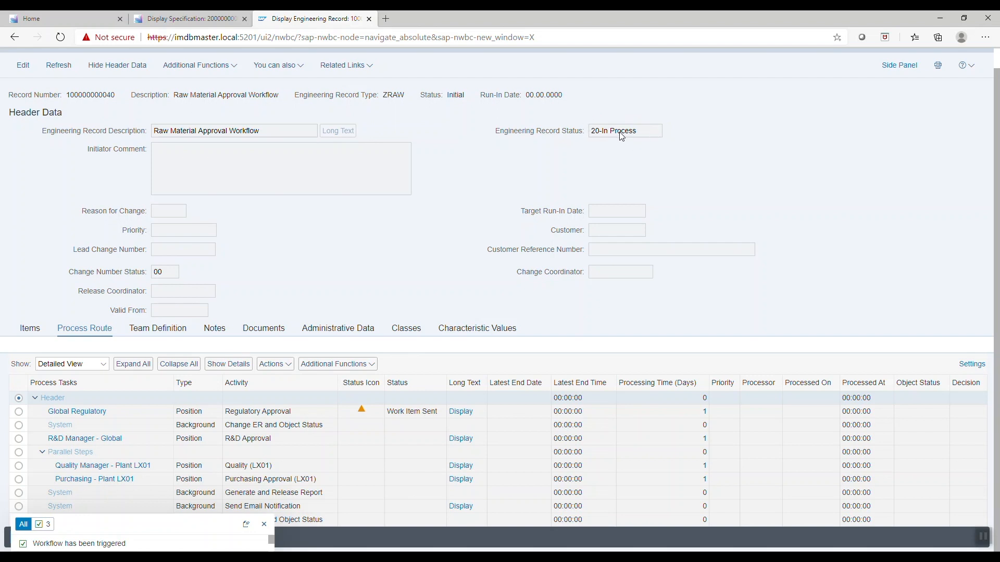
Step: Review the team definition to see which recipients are assigned to each approval task
{"action": "left_click", "coordinate": [176, 329]}
{"action": "scroll", "coordinate": [314, 281], "scroll_direction": "down", "scroll_amount": 2}
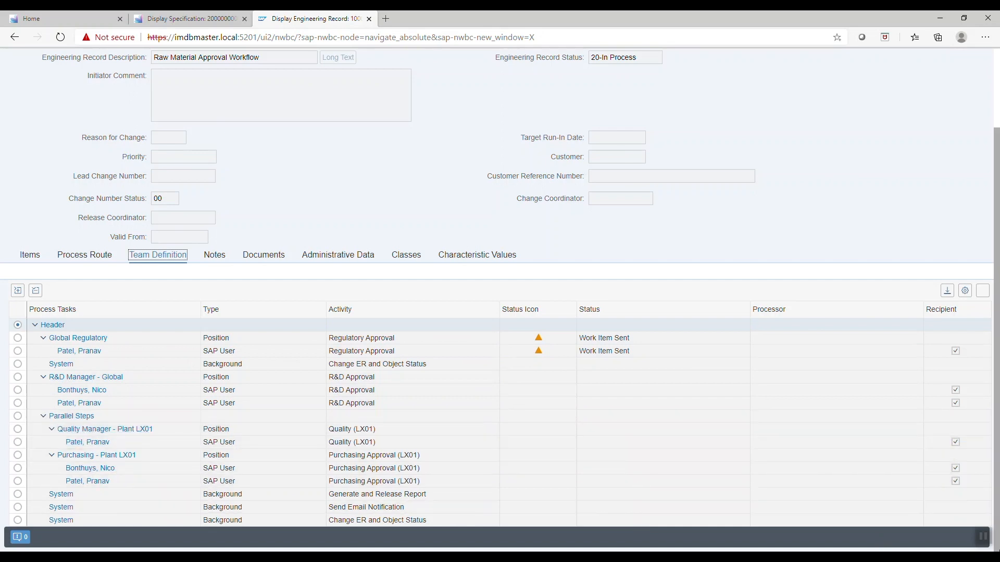
{"action": "left_click", "coordinate": [983, 536]}
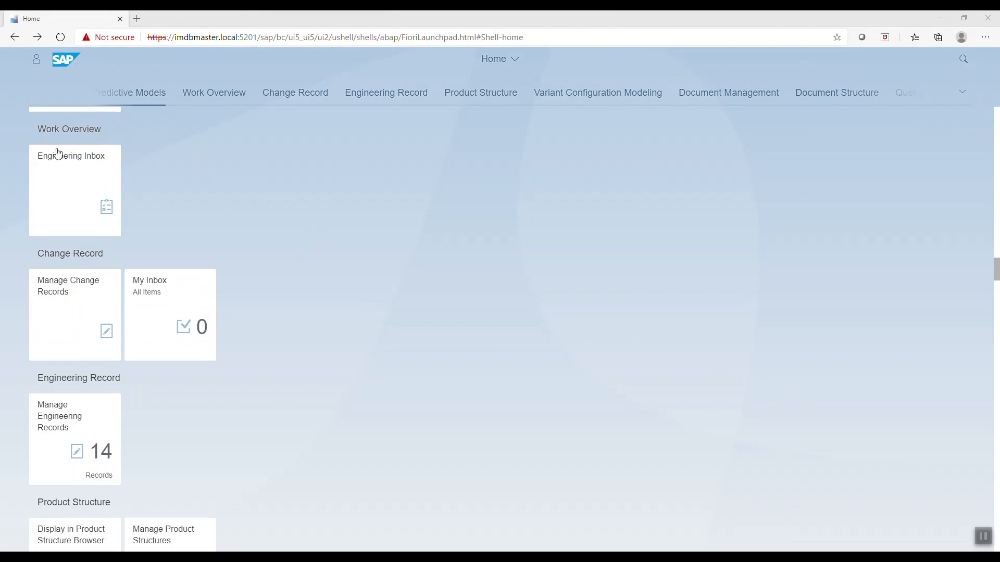
Step: Open the Regulatory Approval task for Raw Material Approval Workflow from the Engineering Inbox and review the Water specification's report
{"action": "left_click", "coordinate": [58, 180]}
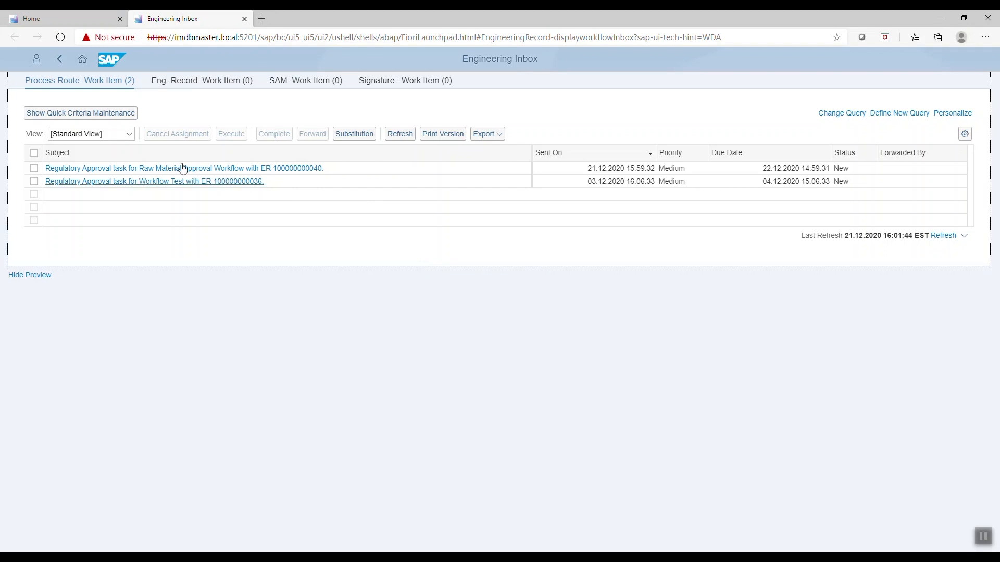
{"action": "left_click", "coordinate": [265, 168]}
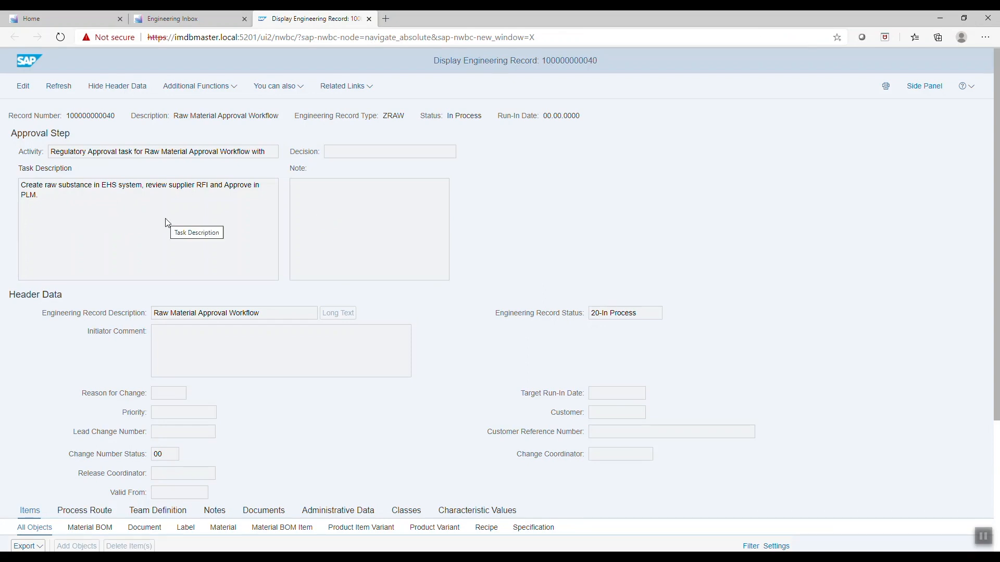
{"action": "scroll", "coordinate": [166, 223], "scroll_direction": "down", "scroll_amount": 3}
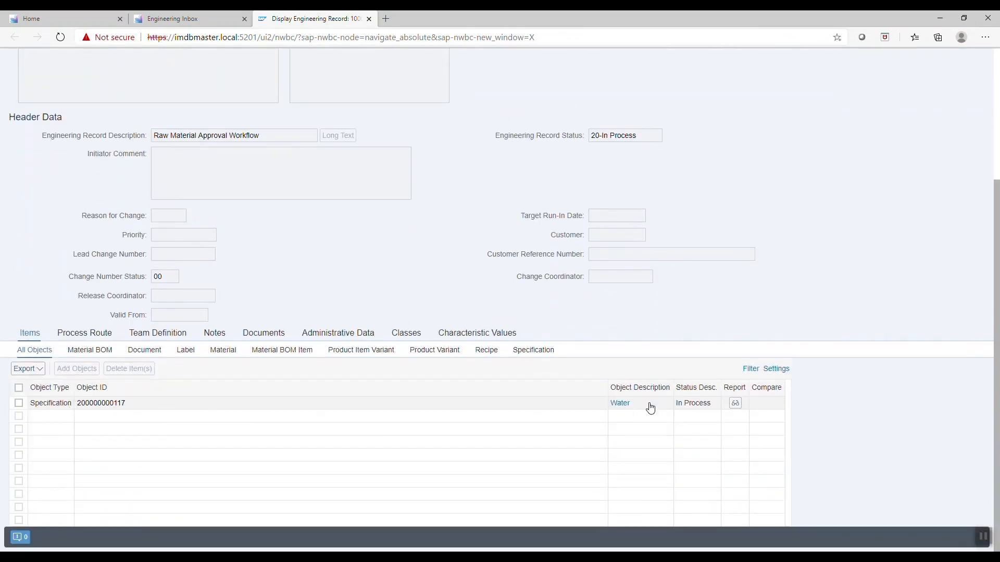
{"action": "left_click", "coordinate": [735, 404]}
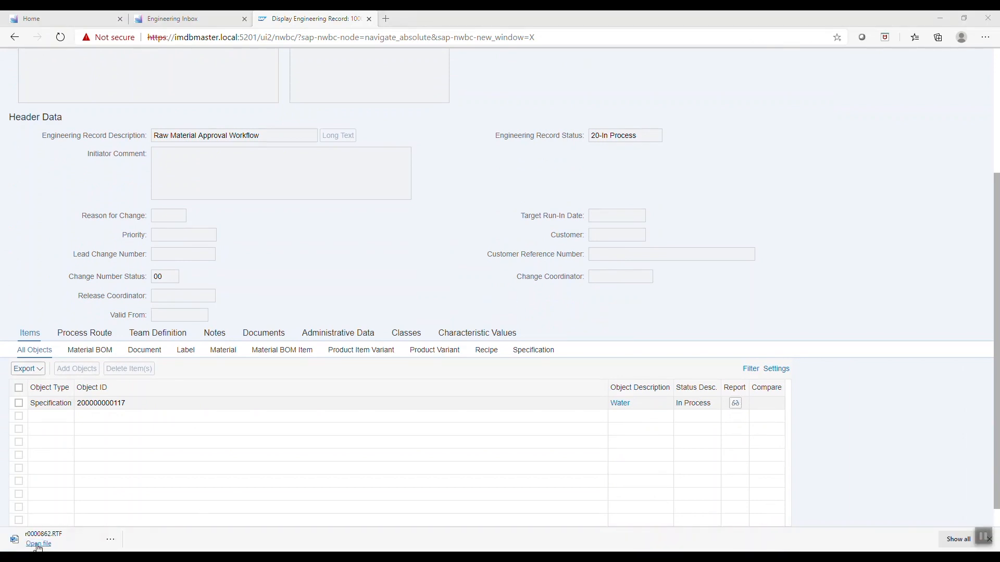
{"action": "left_click", "coordinate": [38, 544]}
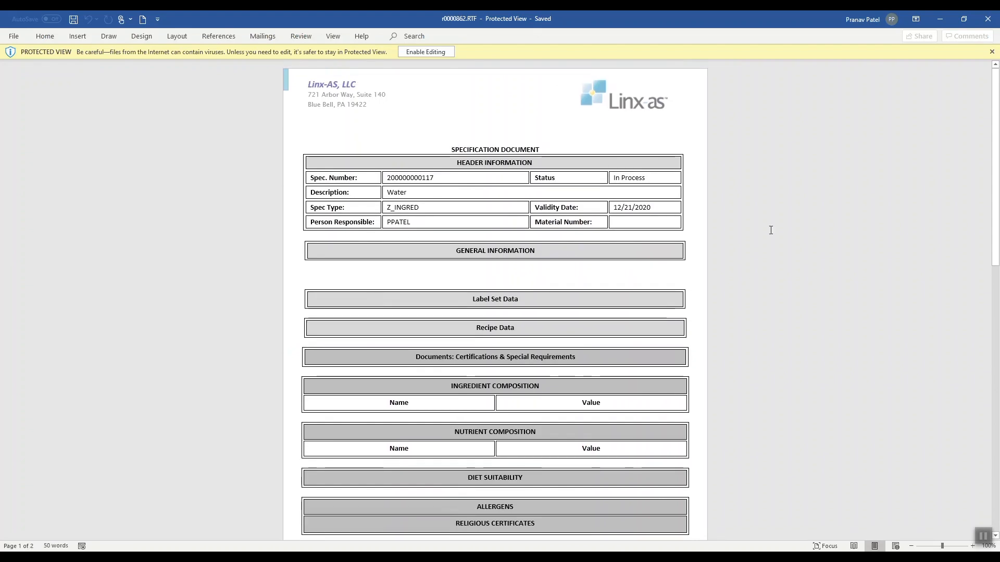
{"action": "left_click", "coordinate": [990, 19]}
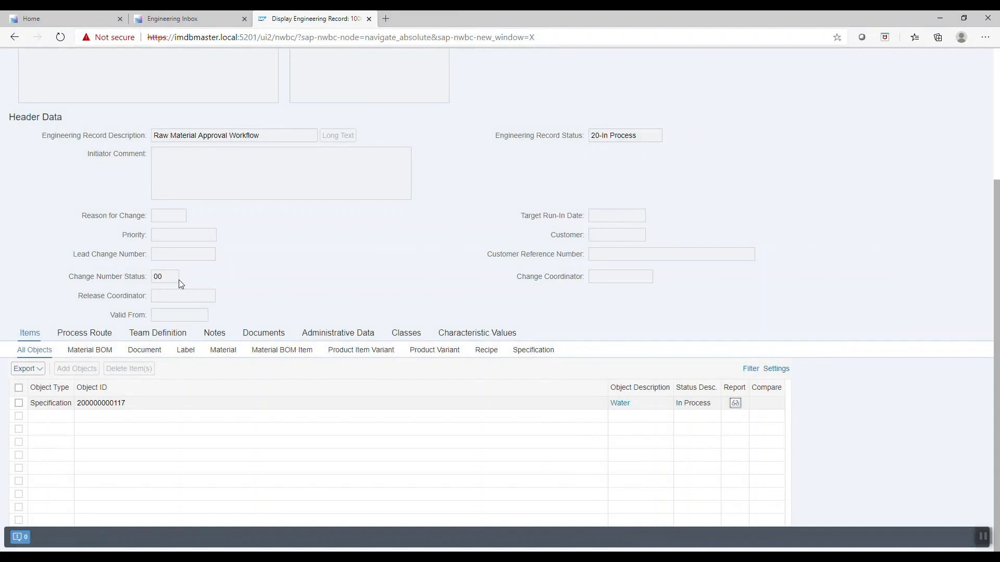
Step: Edit the engineering record, set the Regulatory Approval decision to Approve, and save and complete the task
{"action": "scroll", "coordinate": [179, 280], "scroll_direction": "up", "scroll_amount": 4}
{"action": "left_click", "coordinate": [24, 86]}
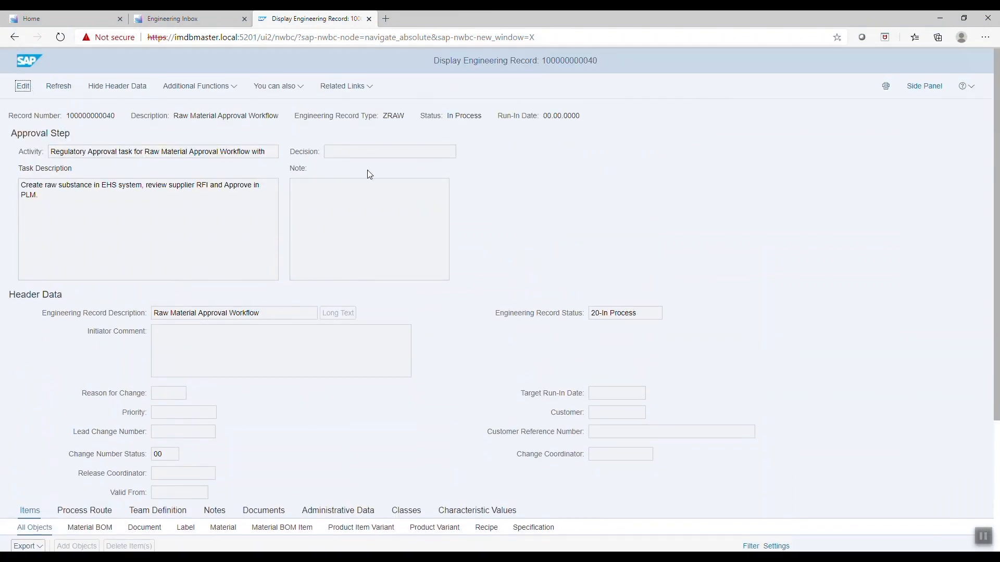
{"action": "left_click", "coordinate": [391, 152]}
{"action": "left_click", "coordinate": [366, 179]}
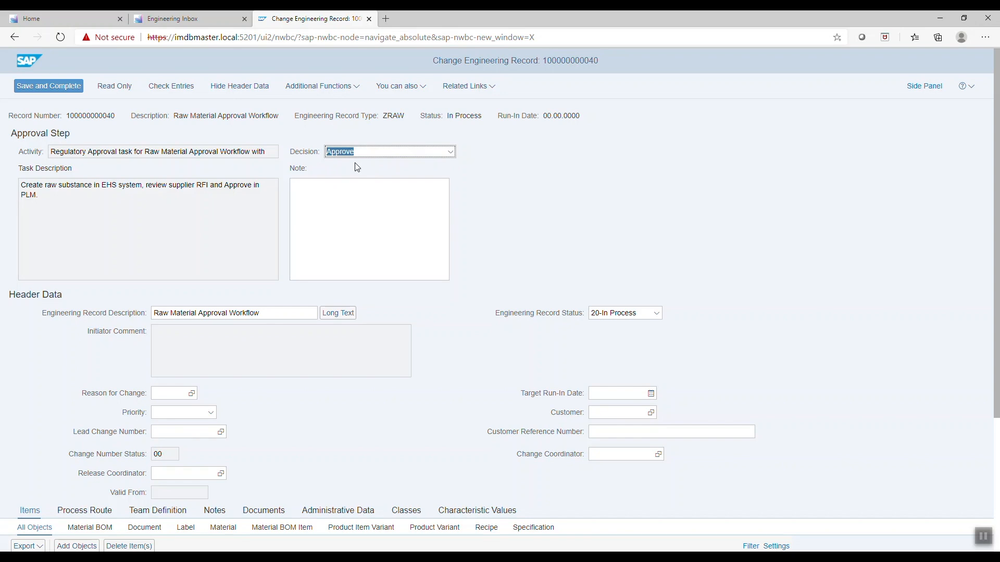
{"action": "left_click", "coordinate": [47, 91]}
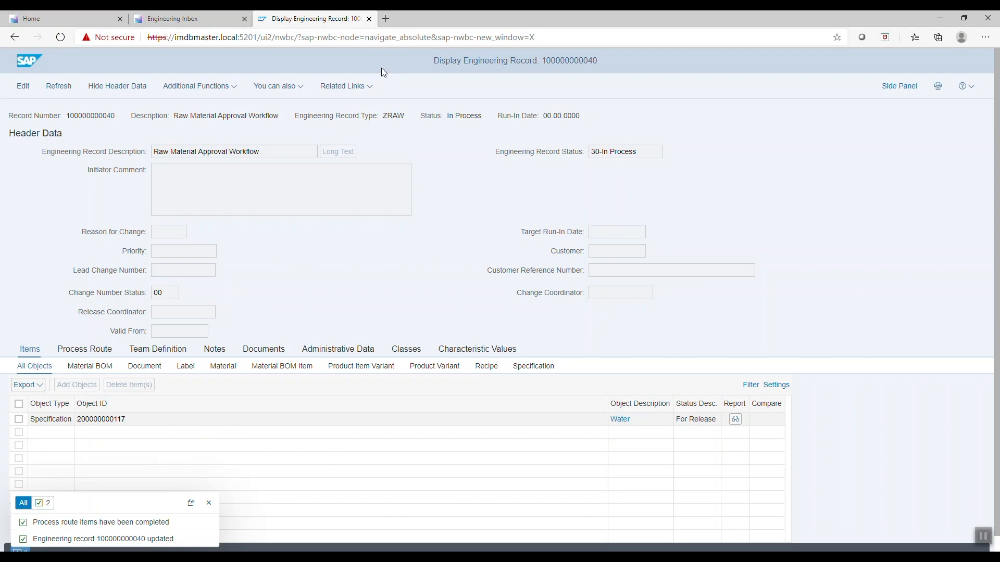
Step: Close the approved record, refresh the Engineering Inbox and open the R&D Approval task for Raw Material Approval Workflow
{"action": "left_click", "coordinate": [369, 18]}
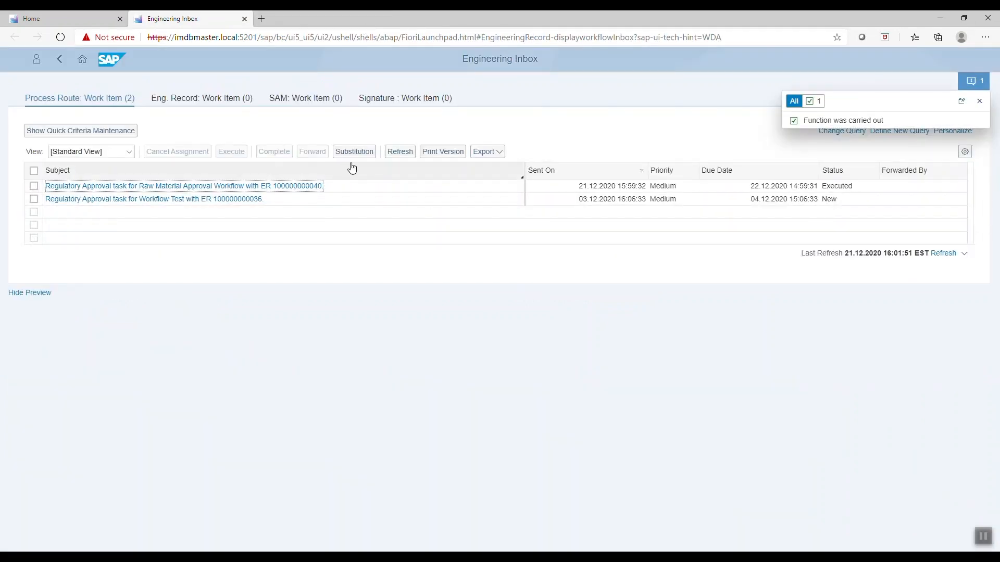
{"action": "left_click", "coordinate": [942, 253]}
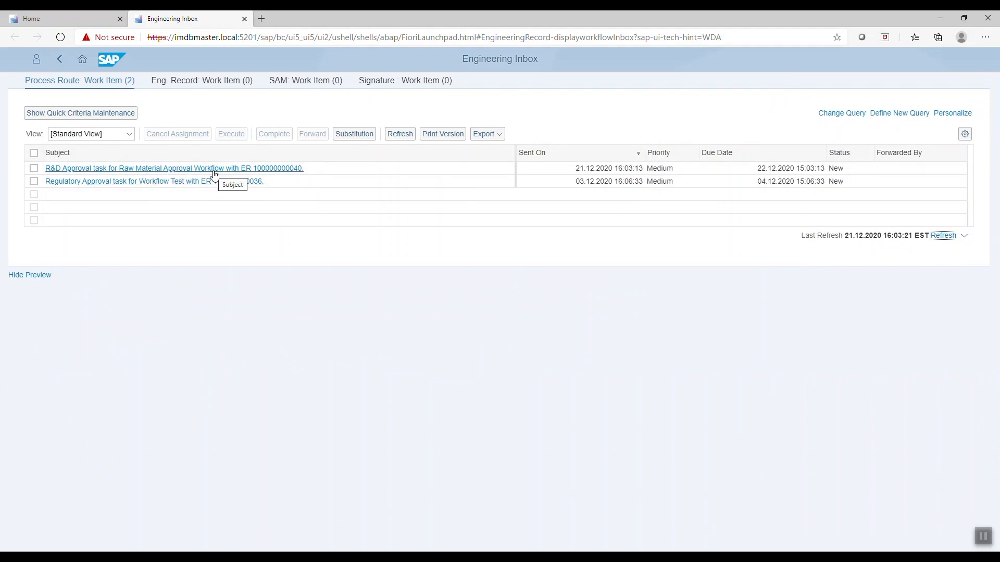
{"action": "left_click", "coordinate": [982, 542]}
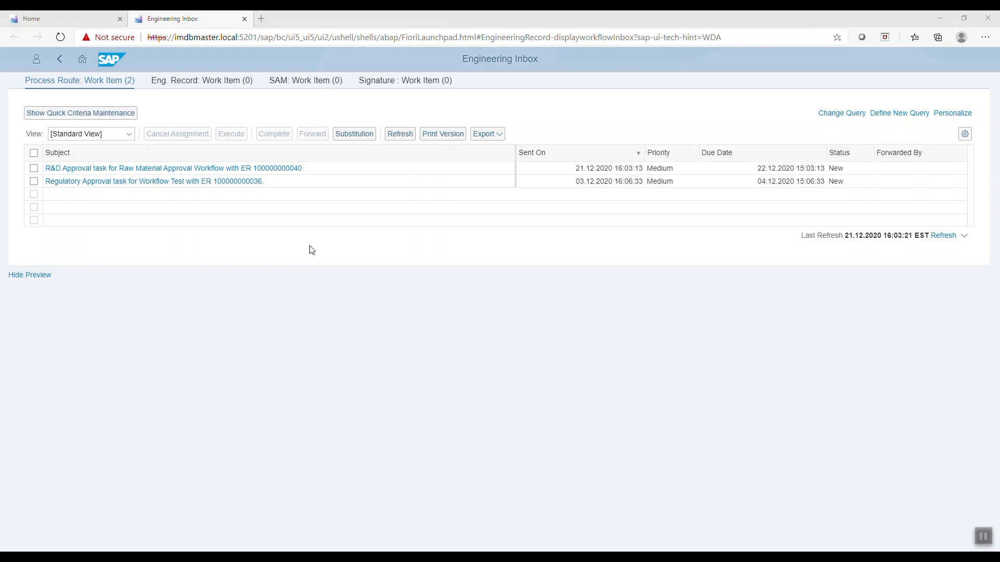
{"action": "left_click", "coordinate": [245, 169]}
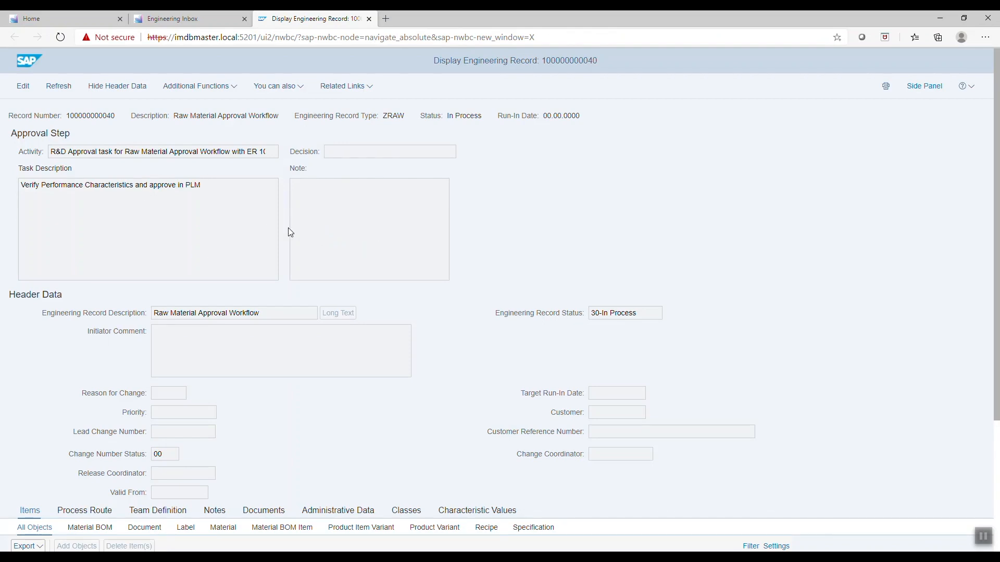
Step: Check the Water item's status and the fully expanded process route in Detailed View
{"action": "scroll", "coordinate": [633, 298], "scroll_direction": "down", "scroll_amount": 3}
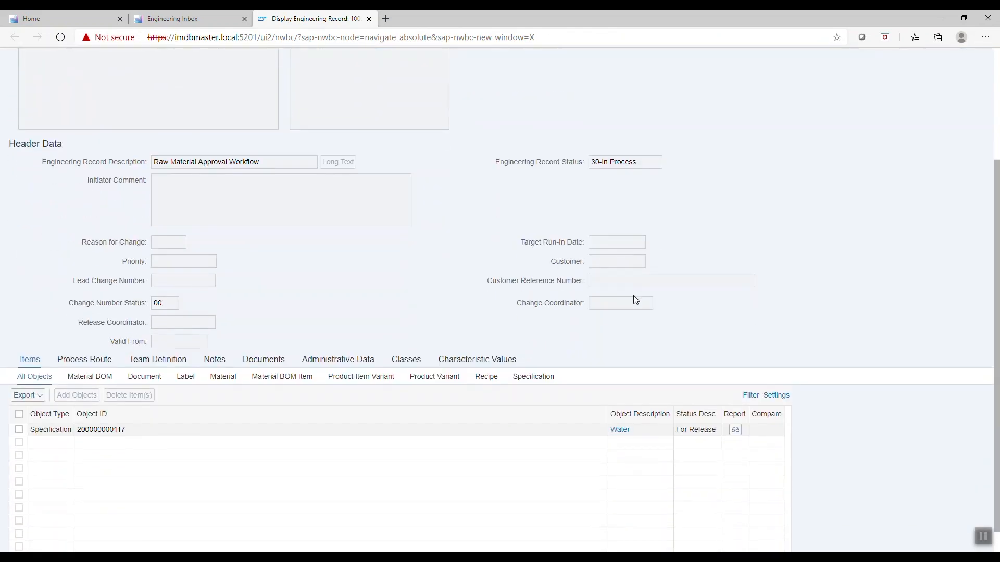
{"action": "scroll", "coordinate": [633, 291], "scroll_direction": "up", "scroll_amount": 2}
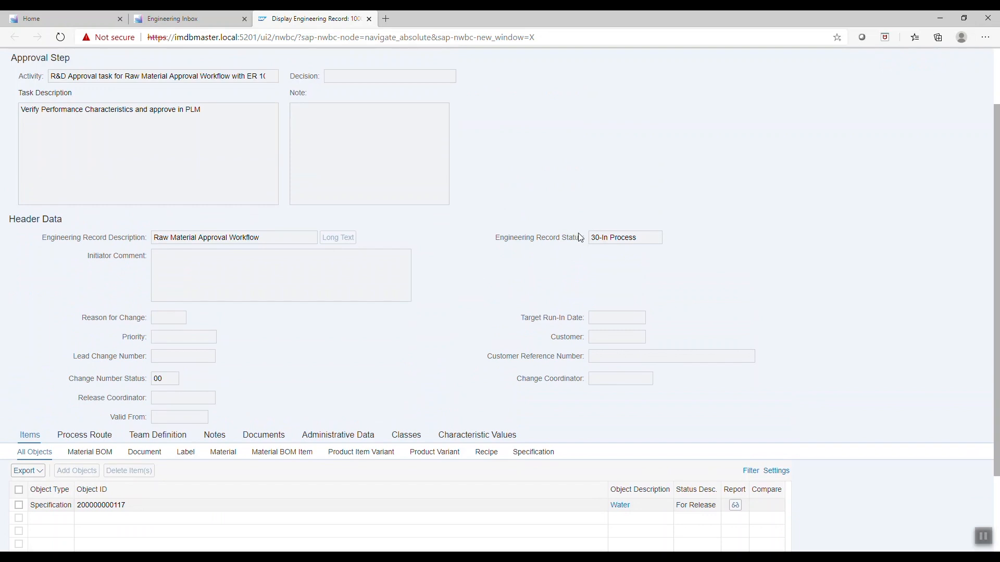
{"action": "scroll", "coordinate": [617, 246], "scroll_direction": "down", "scroll_amount": 1}
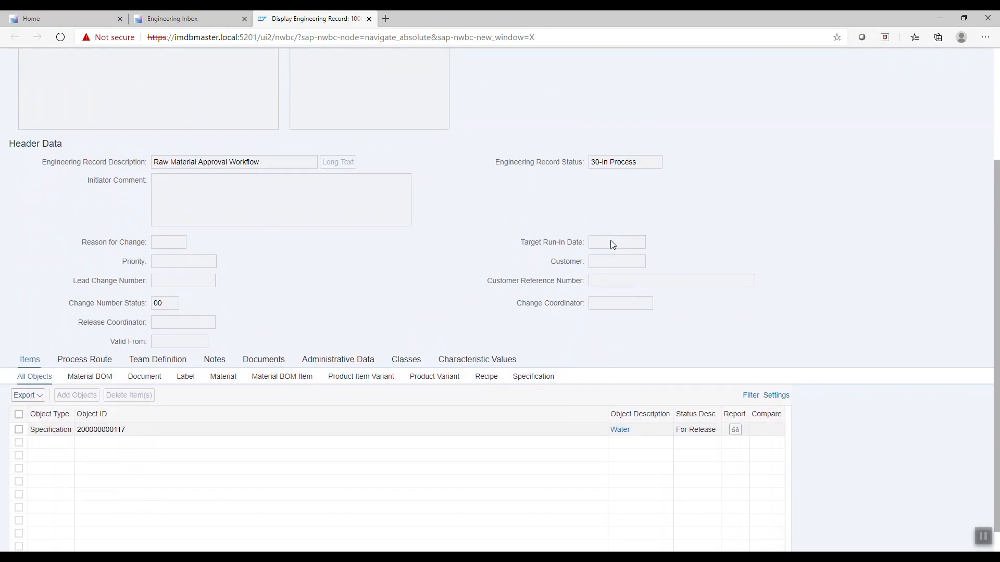
{"action": "left_click", "coordinate": [106, 360]}
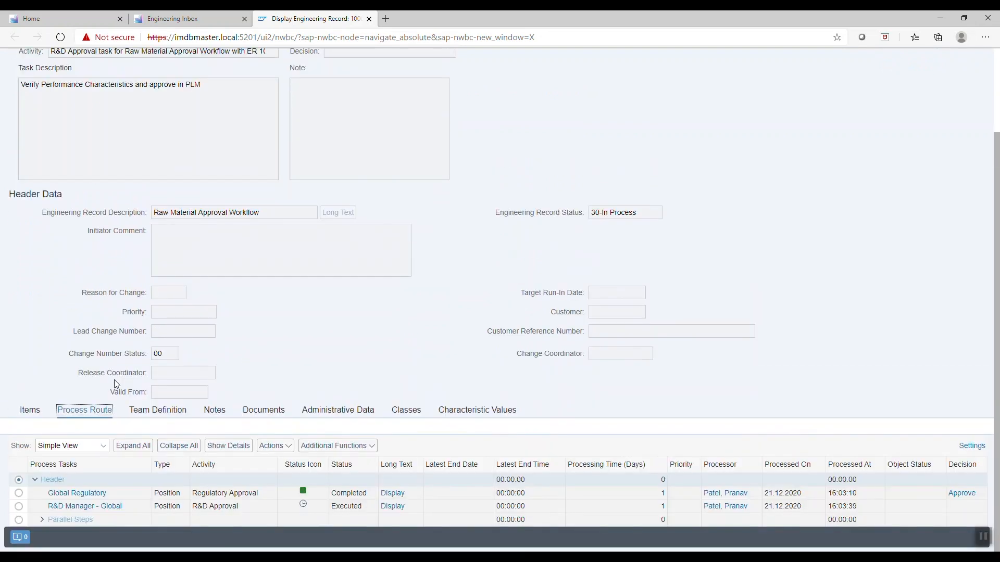
{"action": "left_click", "coordinate": [133, 446]}
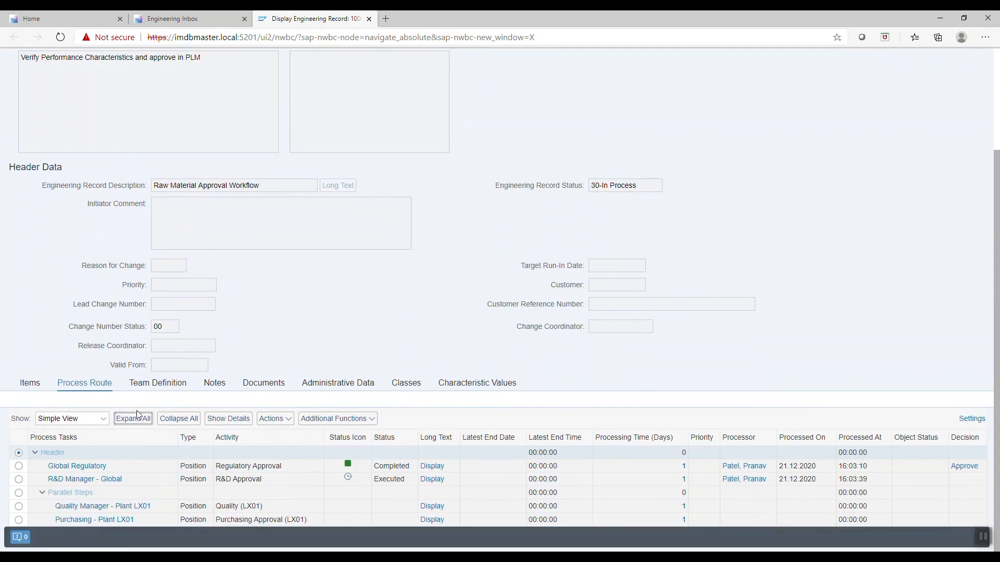
{"action": "left_click", "coordinate": [96, 421]}
{"action": "left_click", "coordinate": [96, 430]}
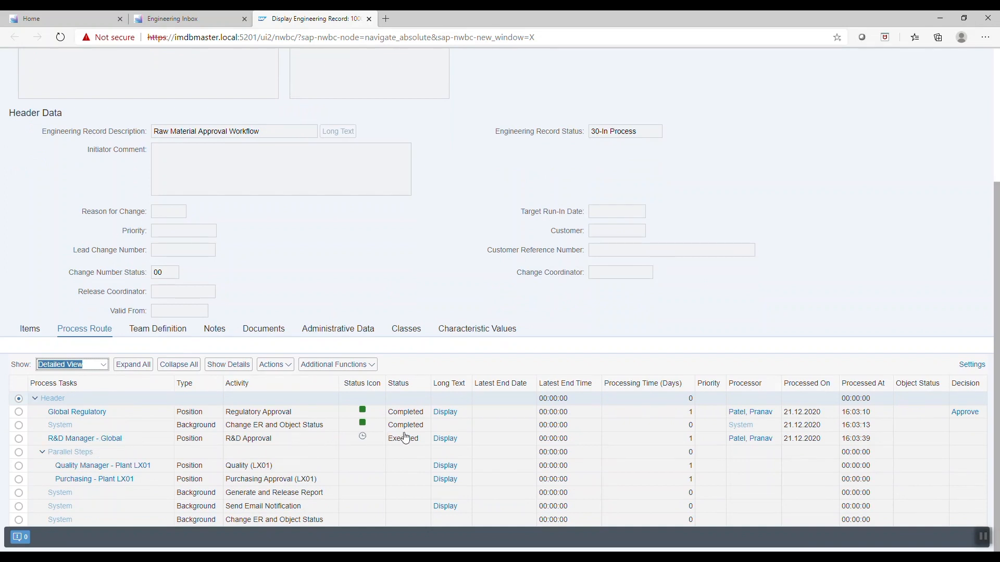
Step: Review the engineering record's Header Status Log and close it
{"action": "scroll", "coordinate": [431, 436], "scroll_direction": "up", "scroll_amount": 4}
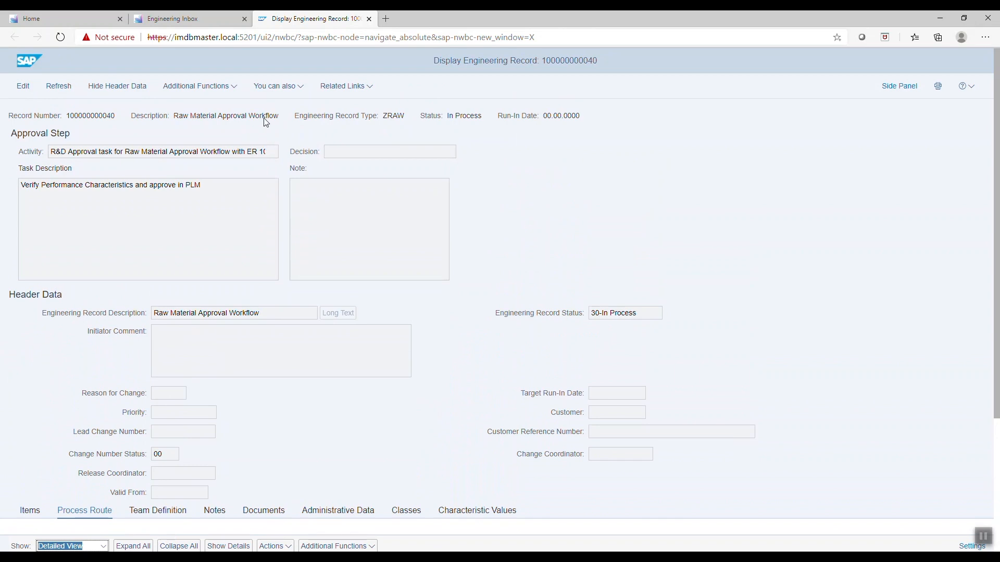
{"action": "left_click", "coordinate": [234, 89]}
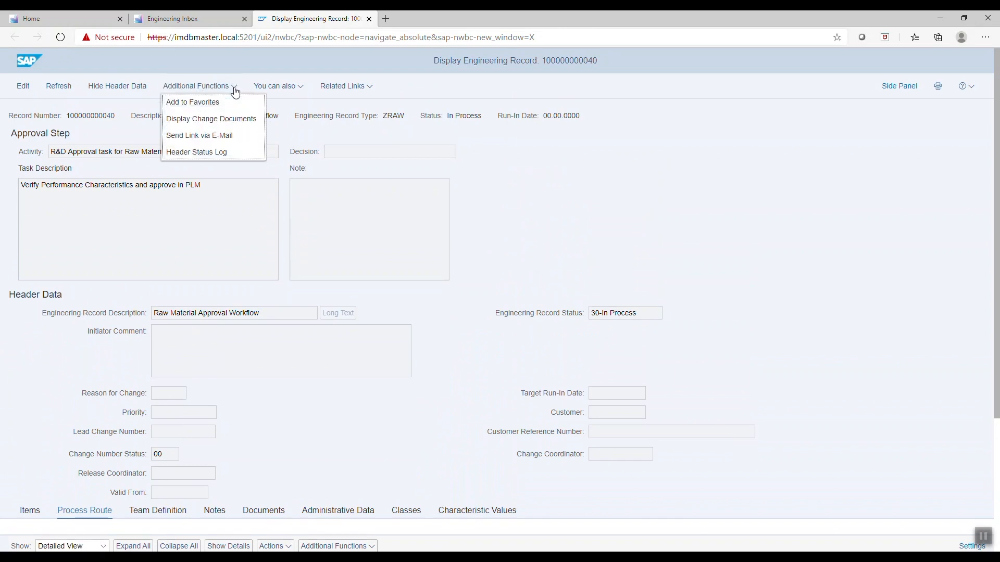
{"action": "left_click", "coordinate": [236, 151]}
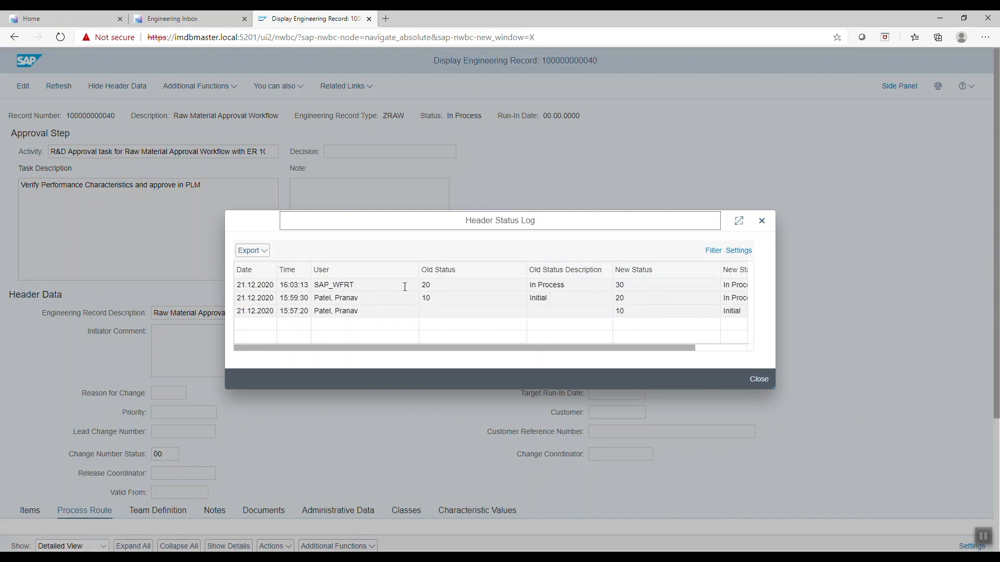
{"action": "left_click", "coordinate": [754, 371]}
Step: Open the Water specification from the record's items and review its header status and status history
{"action": "scroll", "coordinate": [445, 233], "scroll_direction": "down", "scroll_amount": 4}
{"action": "left_click", "coordinate": [34, 328]}
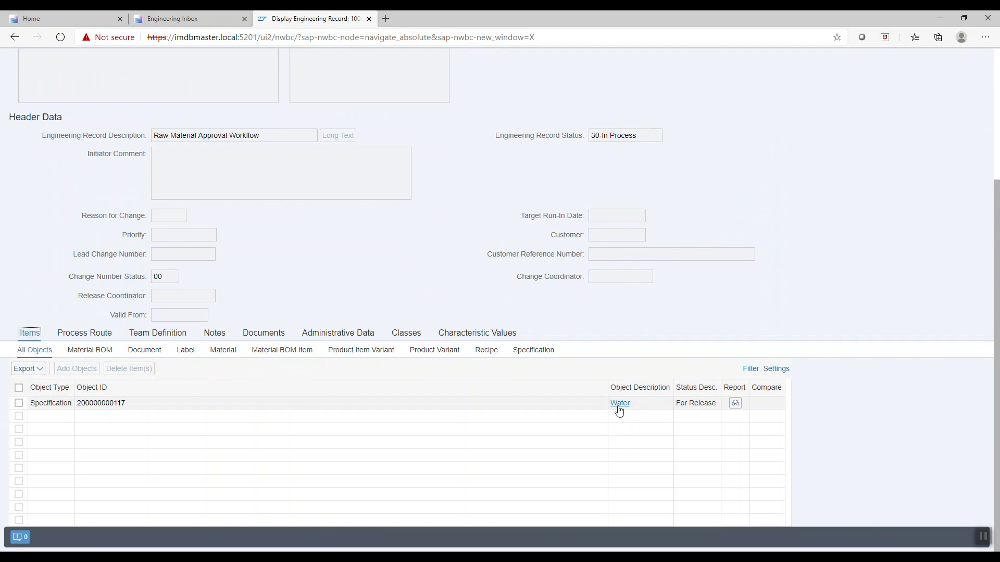
{"action": "left_click", "coordinate": [619, 406]}
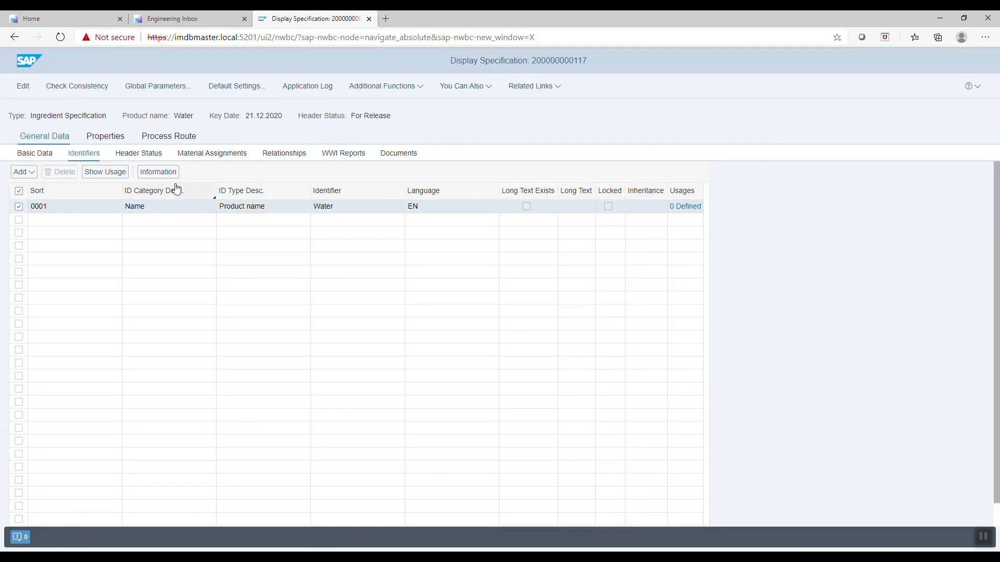
{"action": "left_click", "coordinate": [156, 154]}
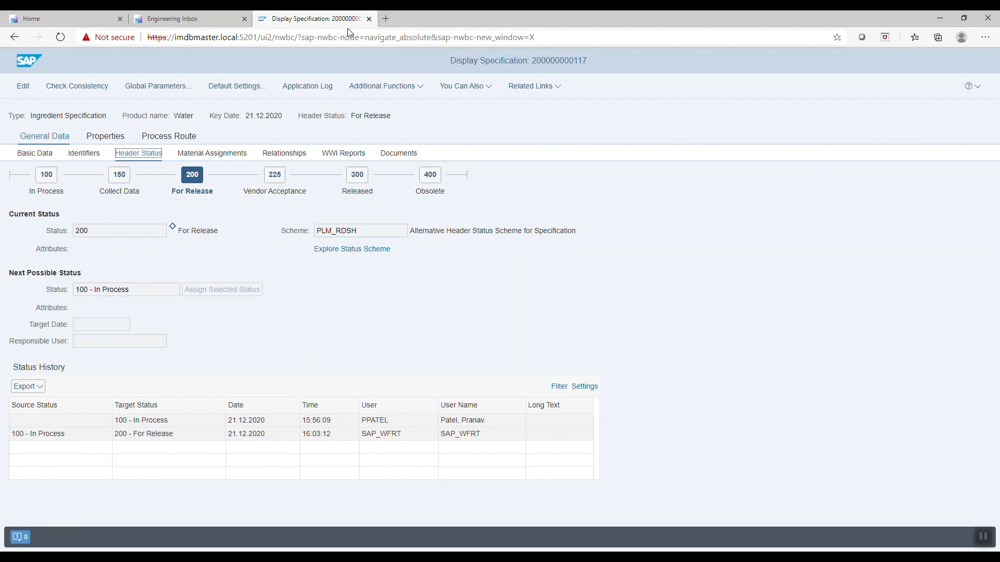
Step: Close the specification, reopen the R&D Approval task from the inbox, and check its process route in Detailed View and its items
{"action": "left_click", "coordinate": [370, 20]}
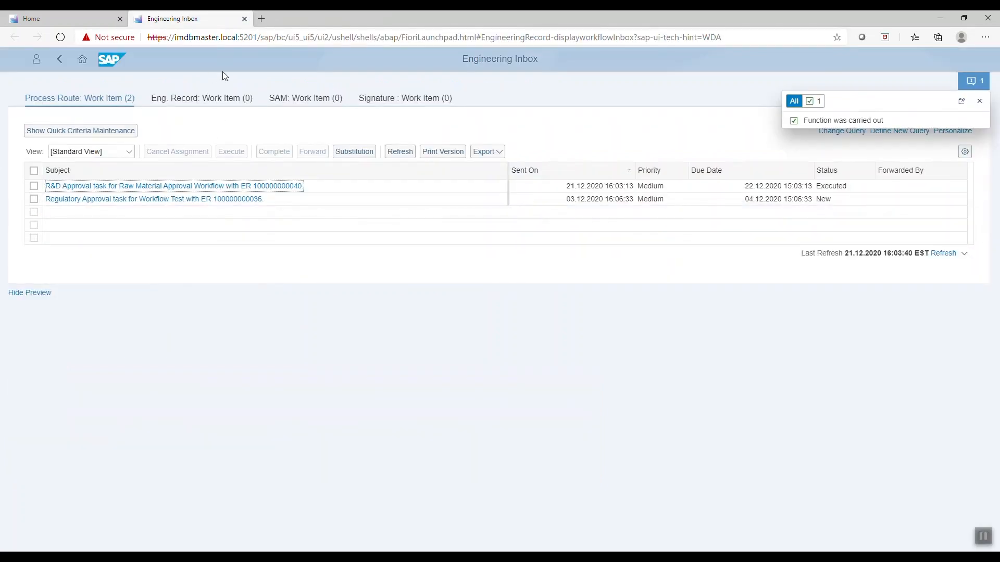
{"action": "left_click", "coordinate": [218, 199]}
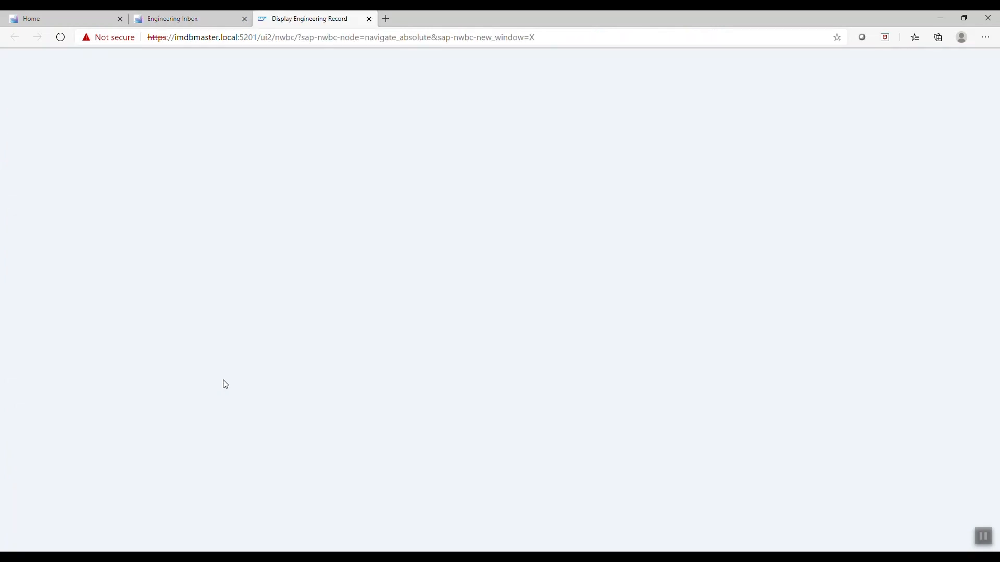
{"action": "scroll", "coordinate": [211, 381], "scroll_direction": "down", "scroll_amount": 4}
{"action": "left_click", "coordinate": [91, 337]}
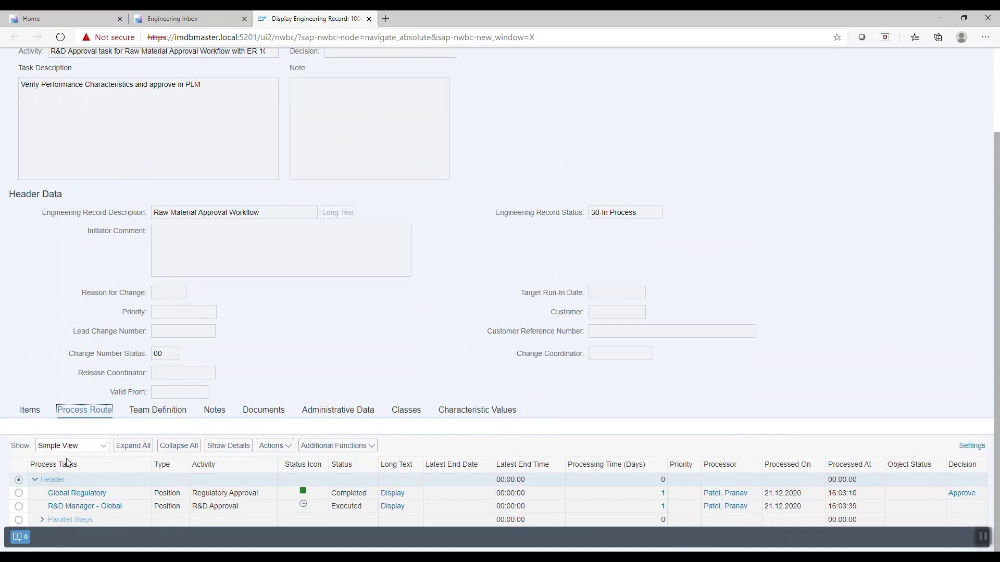
{"action": "left_click", "coordinate": [72, 445]}
{"action": "left_click", "coordinate": [74, 457]}
{"action": "scroll", "coordinate": [96, 377], "scroll_direction": "down", "scroll_amount": 1}
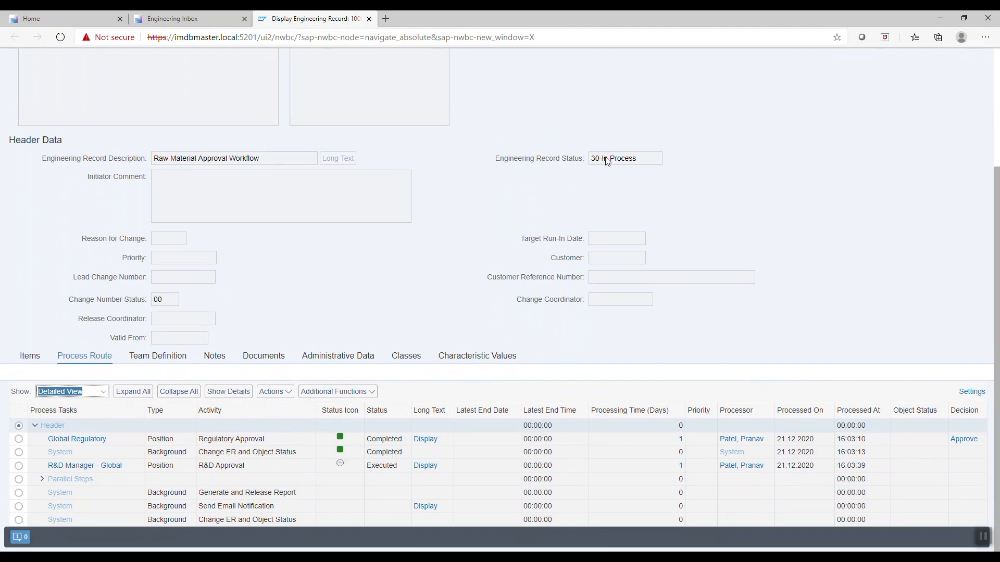
{"action": "left_click", "coordinate": [30, 358]}
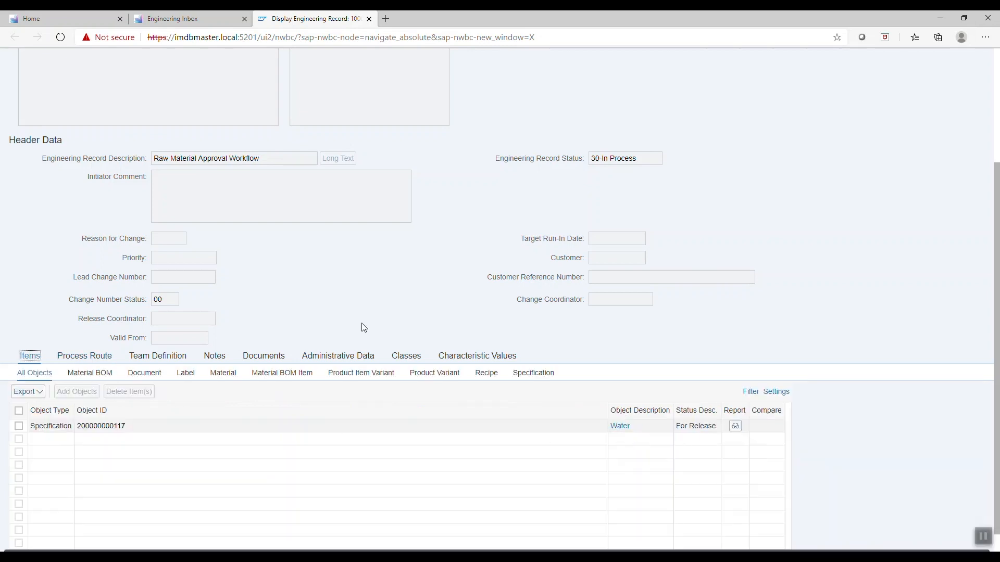
Step: Edit the engineering record, set the R&D Approval decision to Approve, and save and complete the task
{"action": "scroll", "coordinate": [363, 327], "scroll_direction": "up", "scroll_amount": 3}
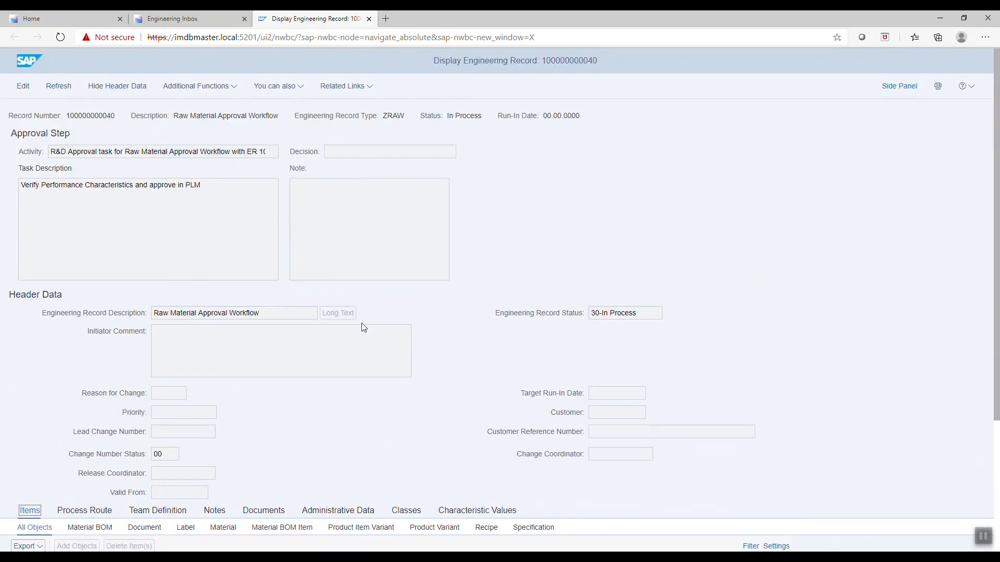
{"action": "left_click", "coordinate": [20, 87]}
{"action": "left_click", "coordinate": [372, 152]}
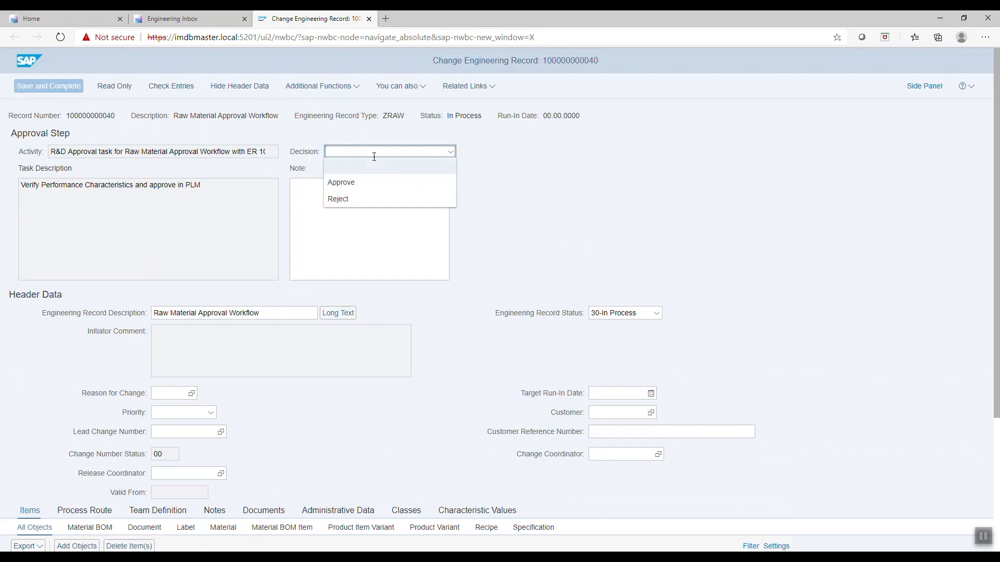
{"action": "left_click", "coordinate": [366, 188]}
{"action": "left_click", "coordinate": [64, 87]}
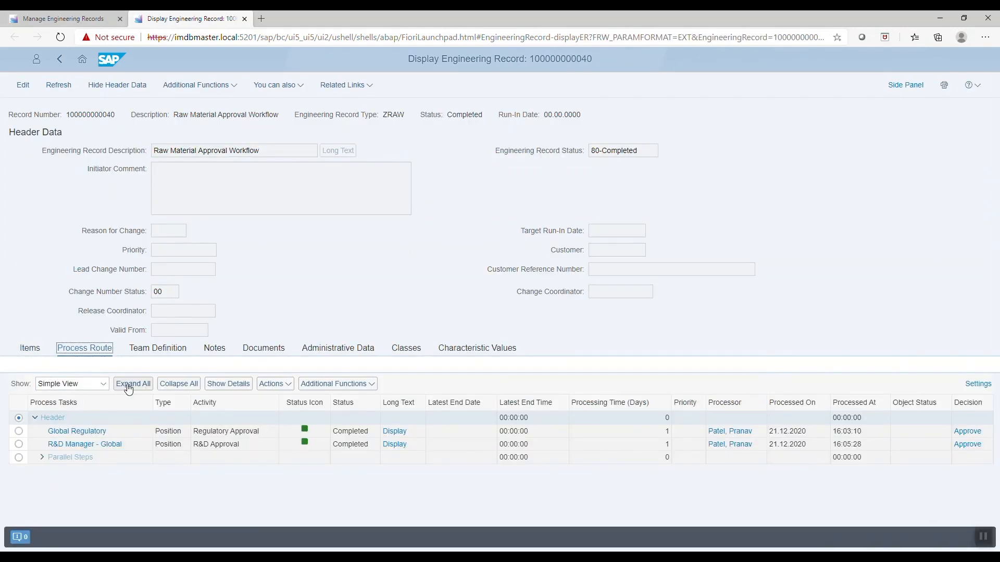
Step: Expand the engineering record's process route in Detailed View and check its task statuses, decisions and the record status
{"action": "left_click", "coordinate": [128, 385]}
{"action": "left_click", "coordinate": [103, 385]}
{"action": "left_click", "coordinate": [92, 396]}
{"action": "scroll", "coordinate": [553, 304], "scroll_direction": "down", "scroll_amount": 1}
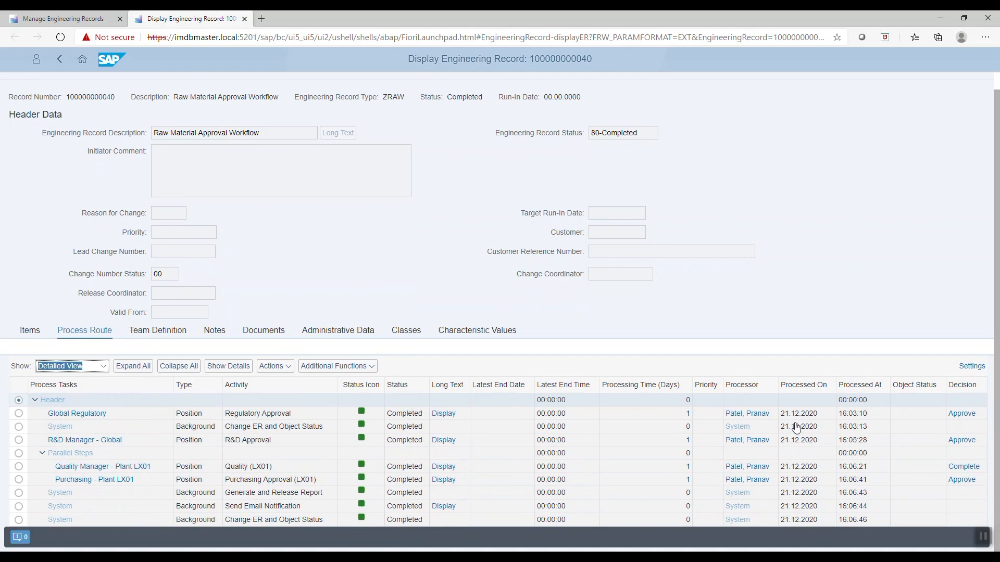
{"action": "scroll", "coordinate": [622, 203], "scroll_direction": "up", "scroll_amount": 1}
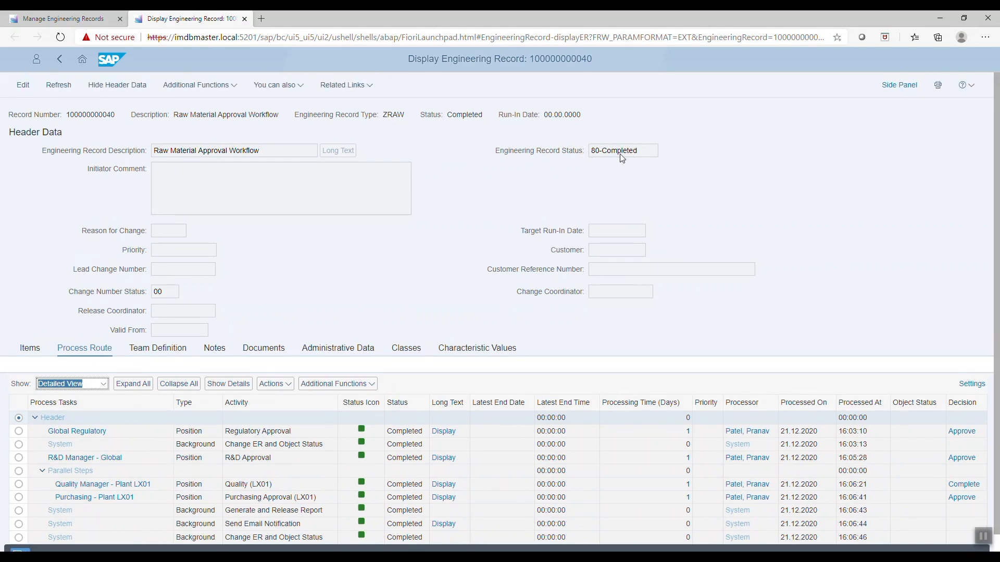
Step: Open the engineering record's header status log, review its sequence of status changes, and close the log
{"action": "left_click", "coordinate": [237, 88]}
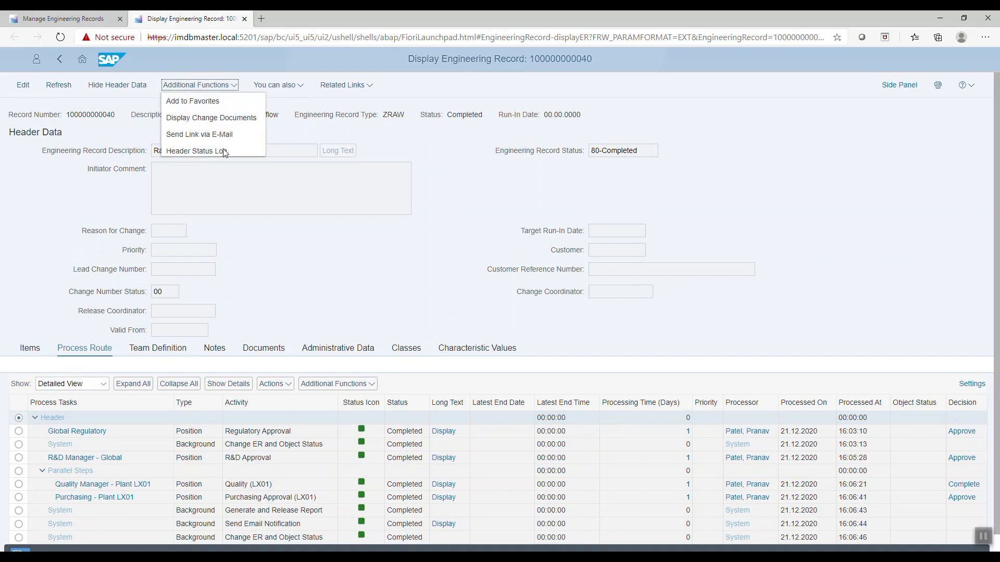
{"action": "left_click", "coordinate": [224, 152]}
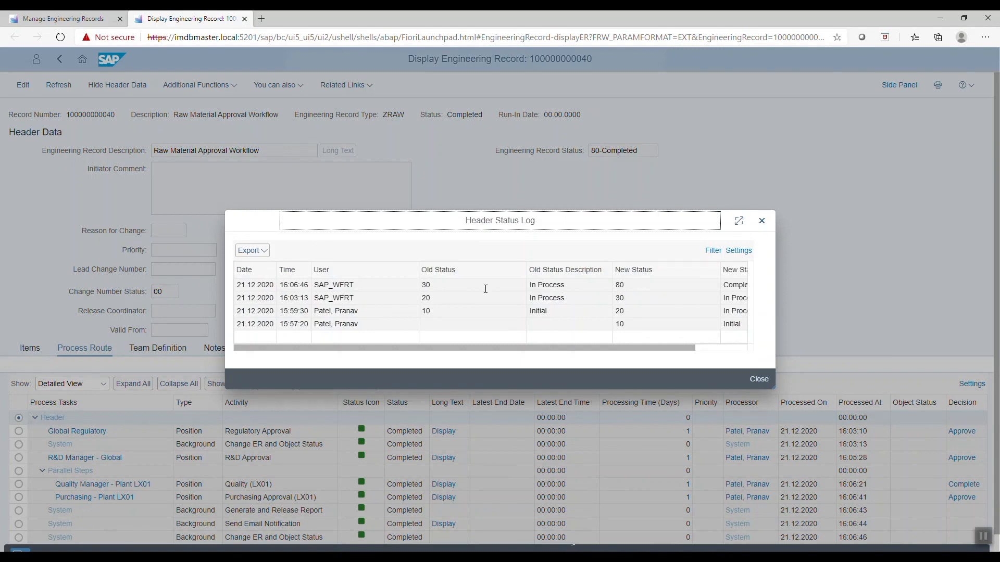
{"action": "left_click", "coordinate": [760, 379]}
Step: Check the Water specification's status in the record's items, then open the specification and view its Header Status details
{"action": "left_click", "coordinate": [32, 351]}
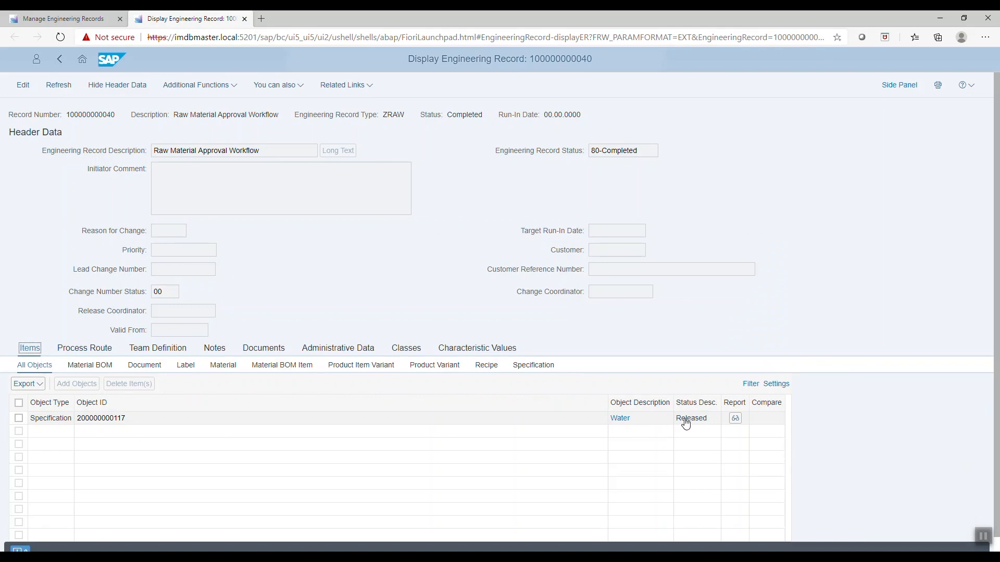
{"action": "left_click", "coordinate": [618, 419]}
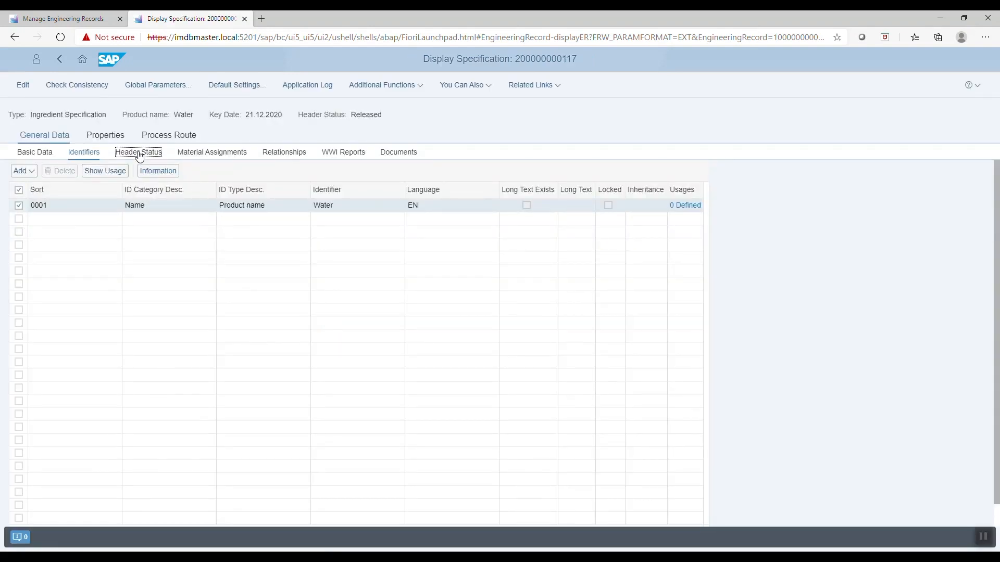
{"action": "left_click", "coordinate": [140, 153]}
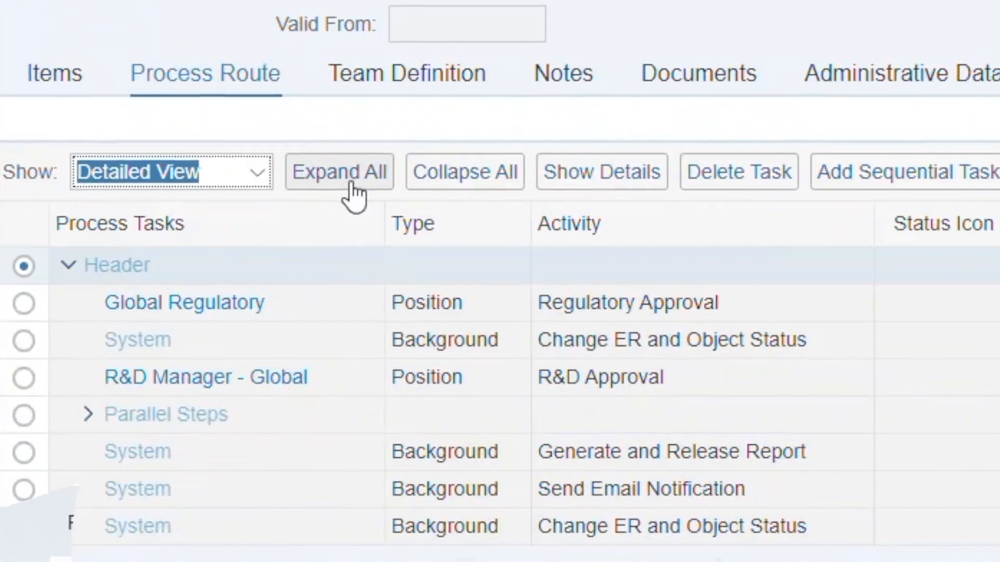
{"action": "left_click", "coordinate": [348, 185]}
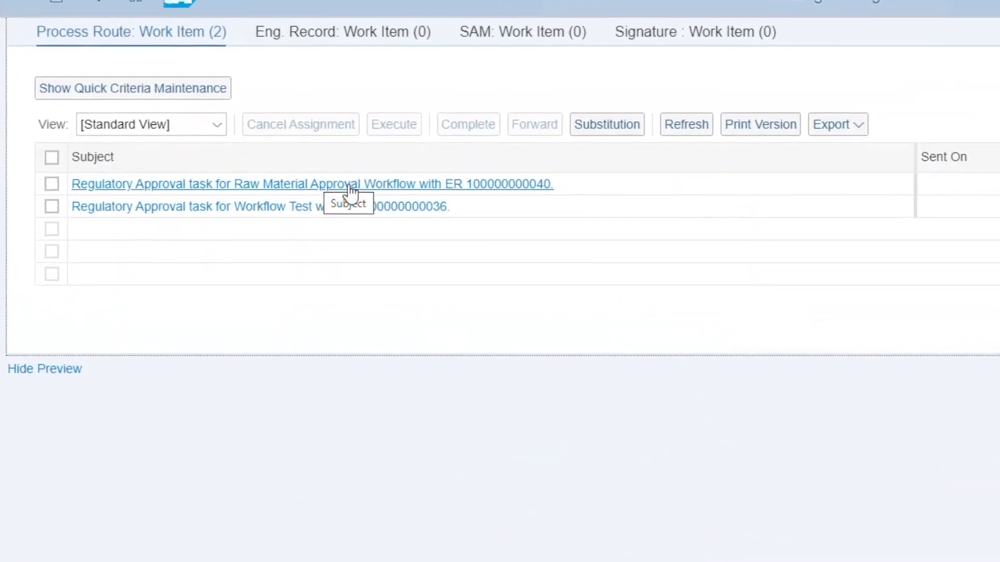
{"action": "left_click", "coordinate": [479, 201]}
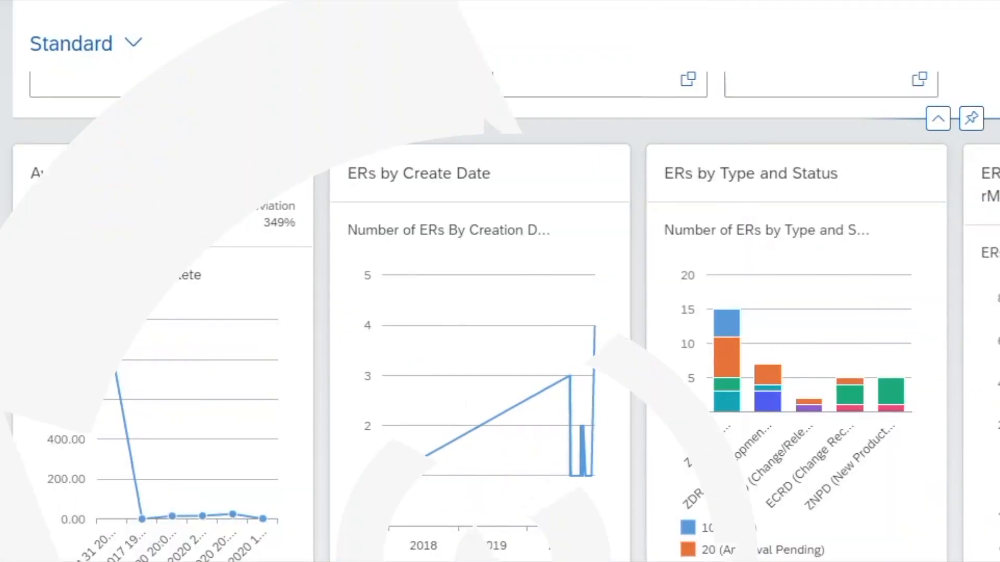
Step: Rearrange the dashboard by placing Tasks By Days to Complete under the ERs and Tasks By Create YearMonth card and moving the ERs by Create Date card
{"action": "scroll", "coordinate": [500, 333], "scroll_direction": "down", "scroll_amount": 3}
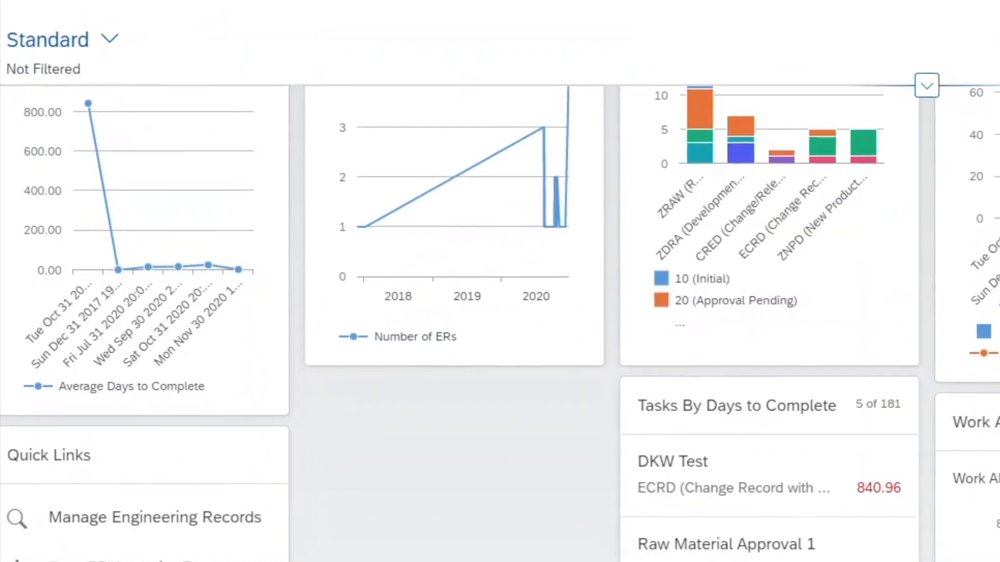
{"action": "left_click", "coordinate": [863, 415]}
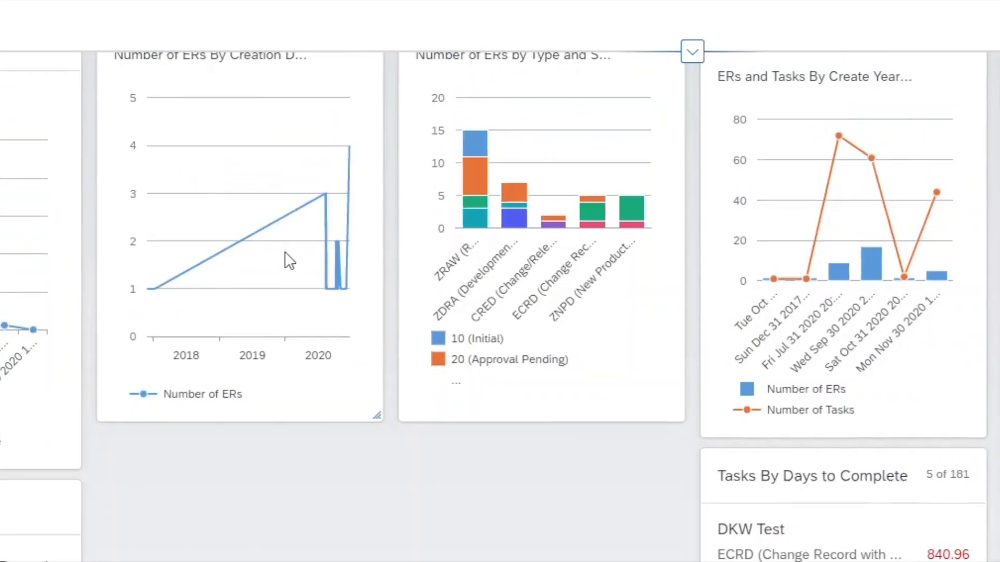
{"action": "scroll", "coordinate": [260, 209], "scroll_direction": "up", "scroll_amount": 3}
{"action": "left_click_drag", "start_coordinate": [224, 123], "coordinate": [208, 553]}
{"action": "left_click_drag", "start_coordinate": [62, 101], "coordinate": [18, 561]}
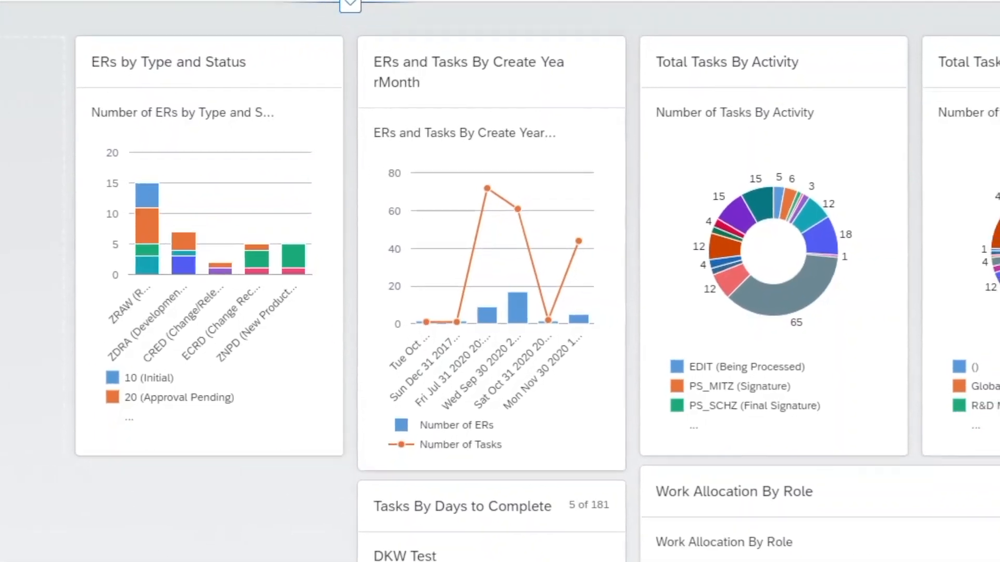